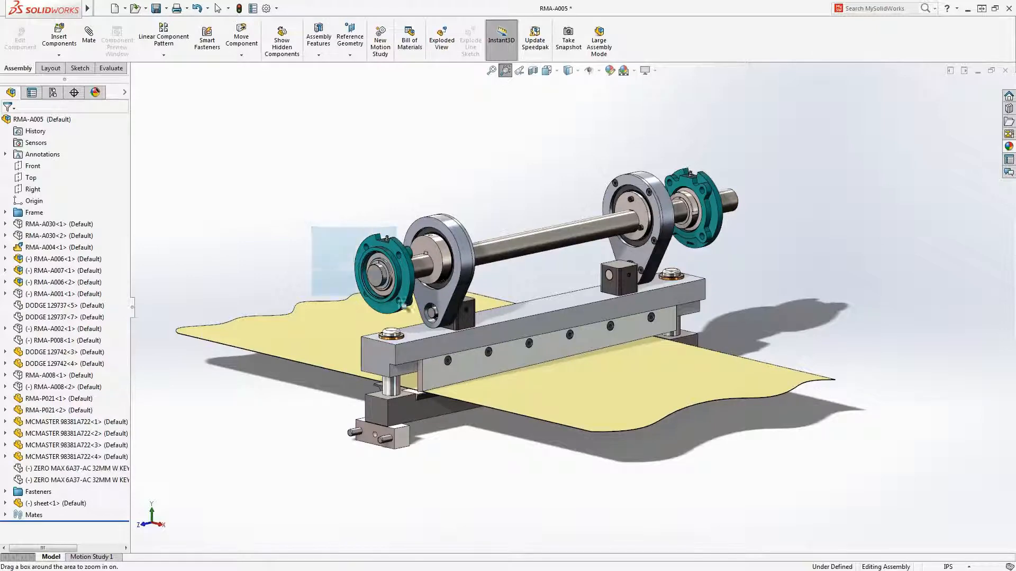
Open the RMA-A004 knife subassembly from the RMA-A005 assembly in its own window
key(Escape)
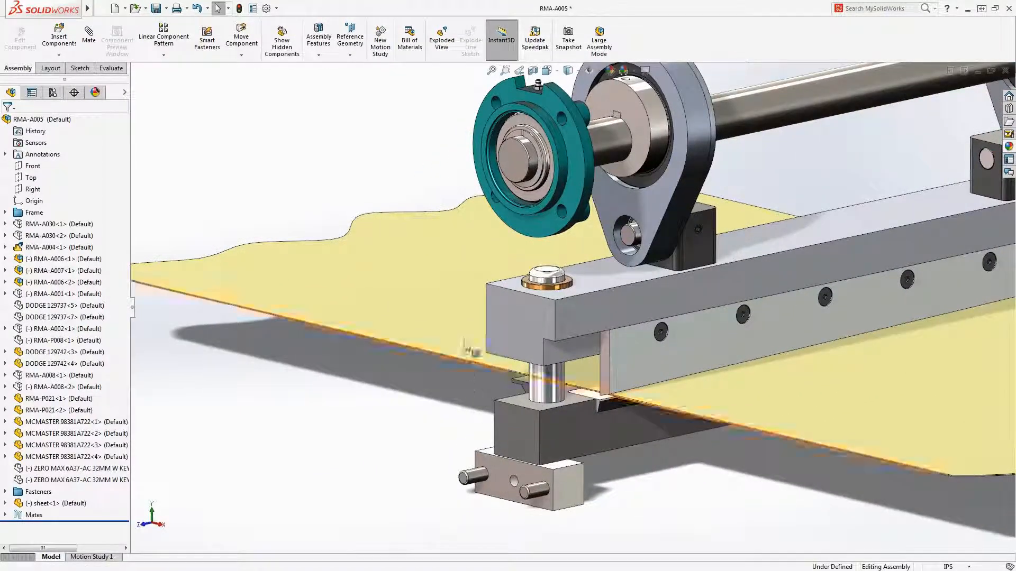
click(515, 150)
mouse_move(516, 149)
mouse_down()
mouse_move(513, 178)
mouse_move(515, 154)
mouse_up()
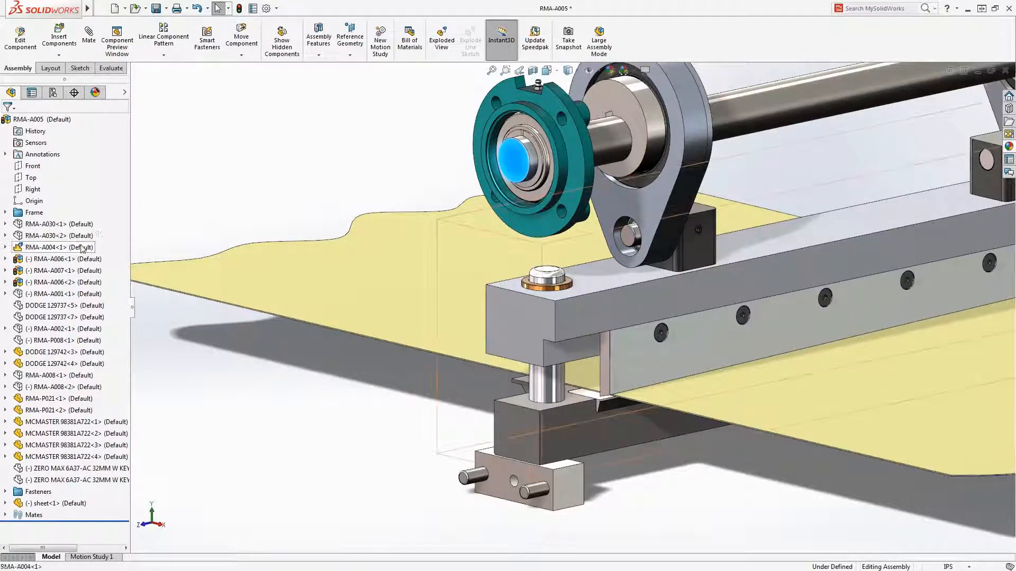
click(98, 247)
click(95, 218)
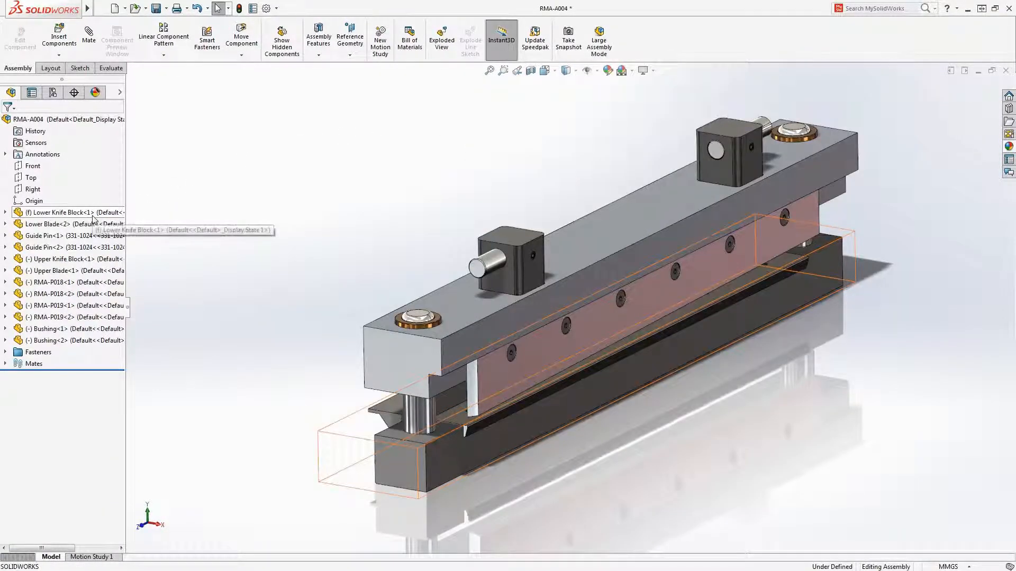
Inspect the knife assembly from the front and in 3D, and open the Upper Knife Block part
key(ctrl+1)
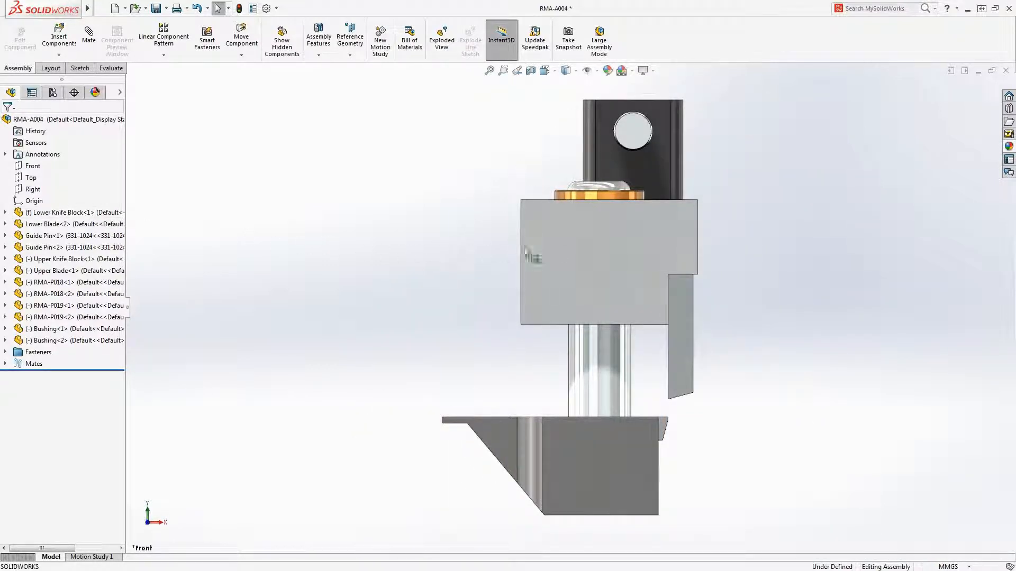
mouse_move(563, 252)
mouse_down()
mouse_move(571, 269)
mouse_move(569, 248)
mouse_up()
click(455, 264)
middle_drag(456, 265, 413, 286)
scroll(566, 295, up, 5)
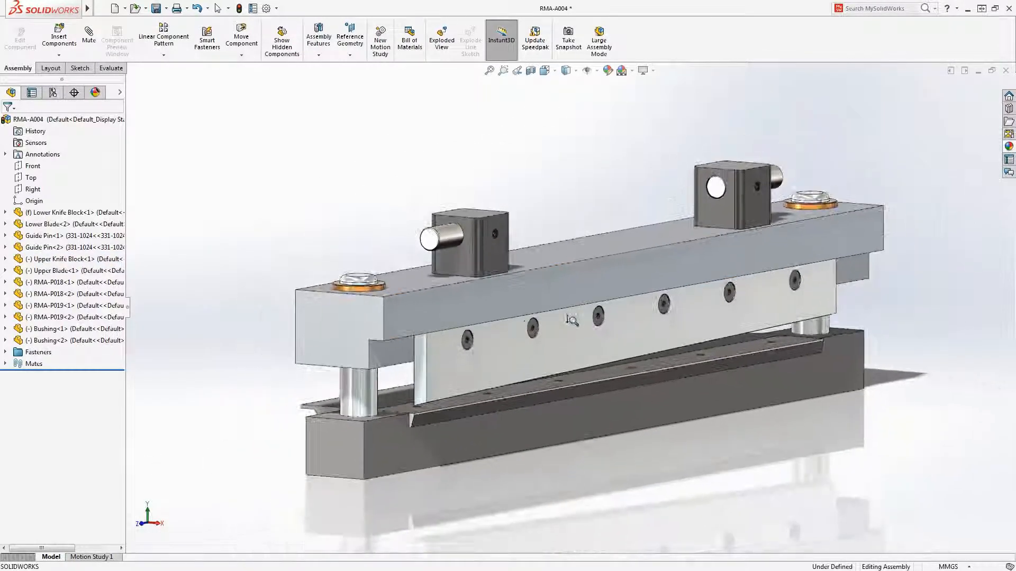
click(579, 305)
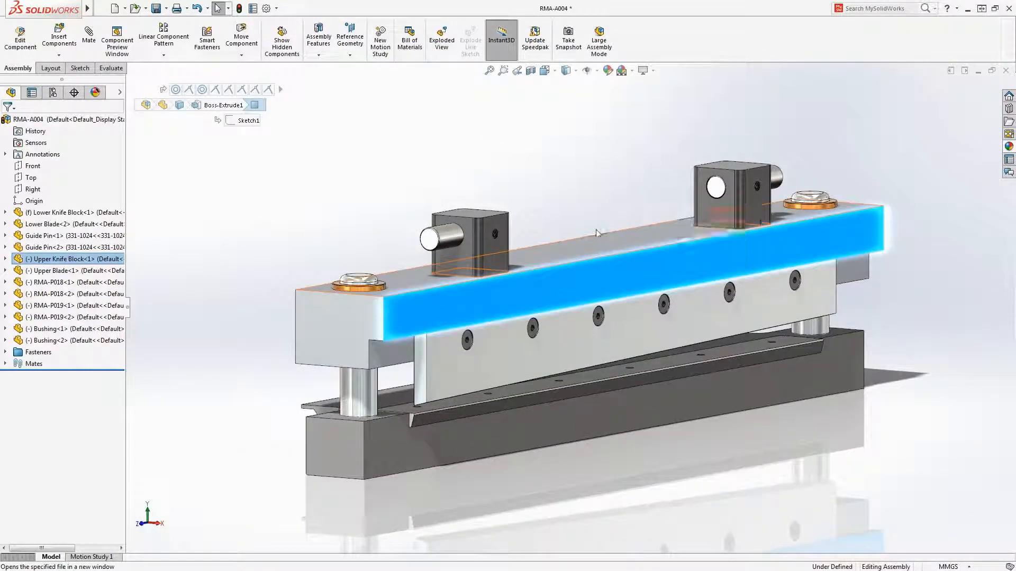
click(598, 227)
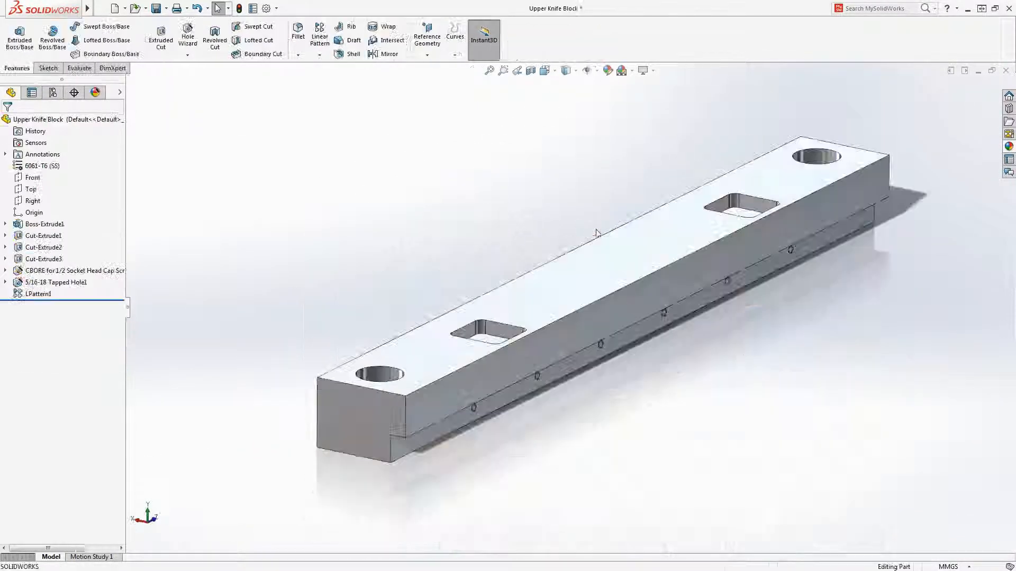
Create a prismatic, geometric auto dimension scheme with the recessed blade-mount face as primary datum, top face as secondary and end face as tertiary
click(75, 93)
click(8, 110)
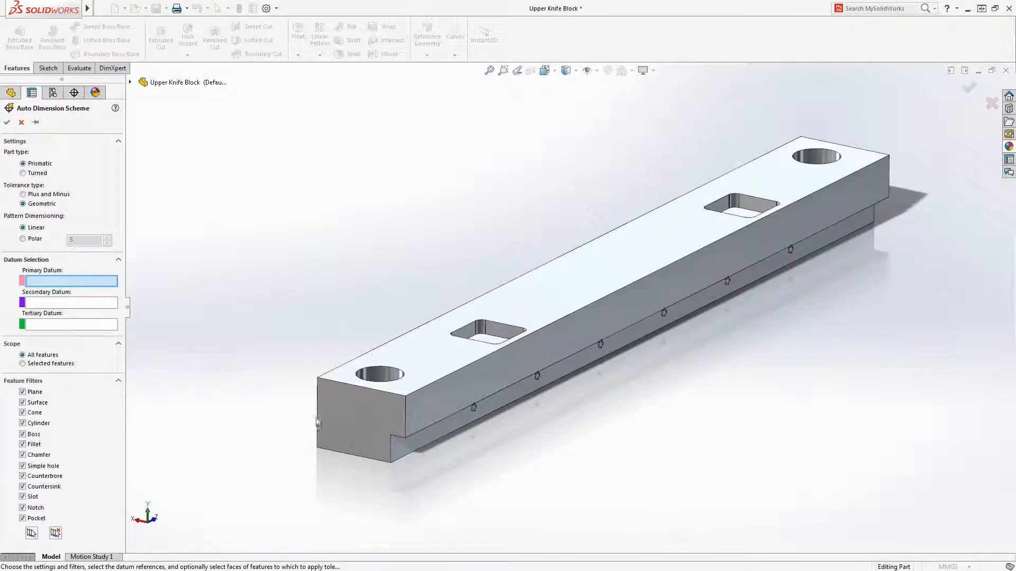
click(398, 448)
click(415, 376)
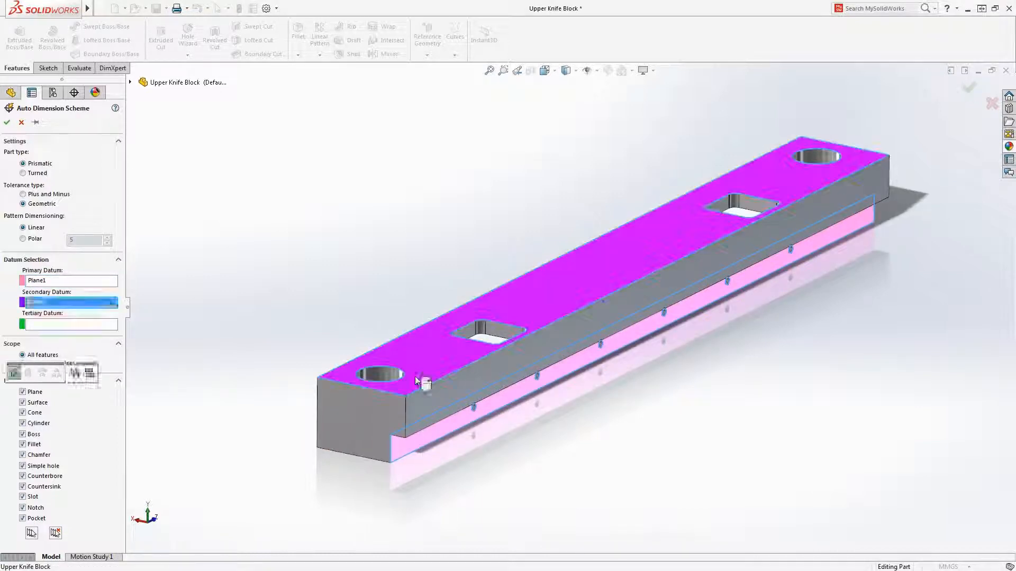
click(364, 421)
right_click(370, 421)
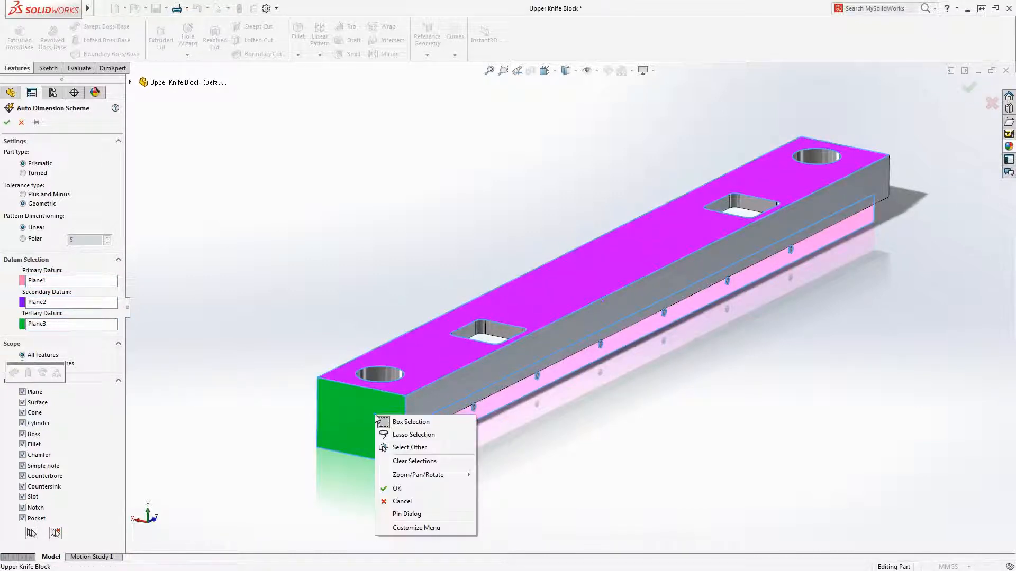
click(401, 485)
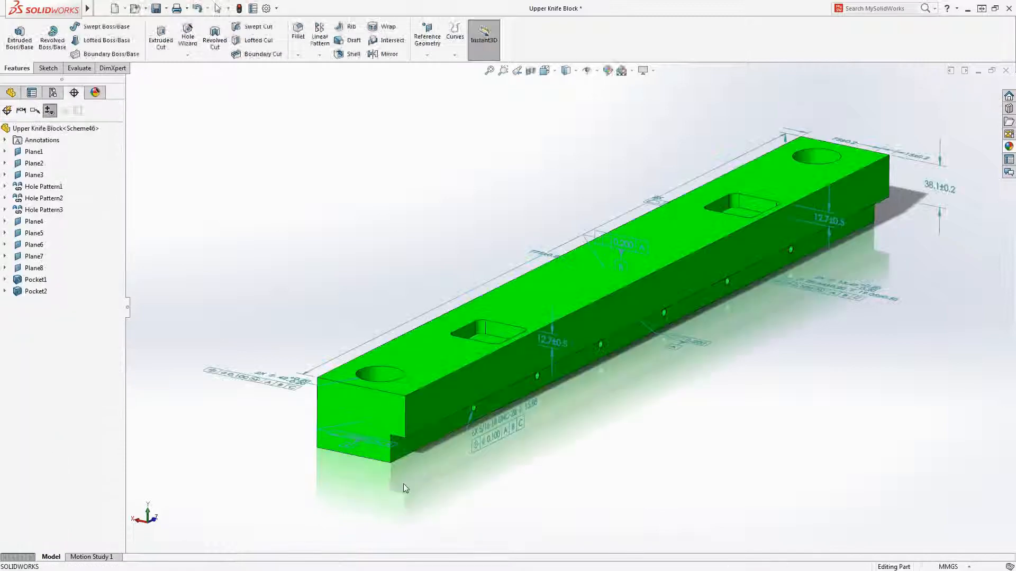
Move the 42 mm hole pattern callout below the block and set its tolerance to Fit with tolerance, hole fit P7
middle_drag(404, 484, 328, 464)
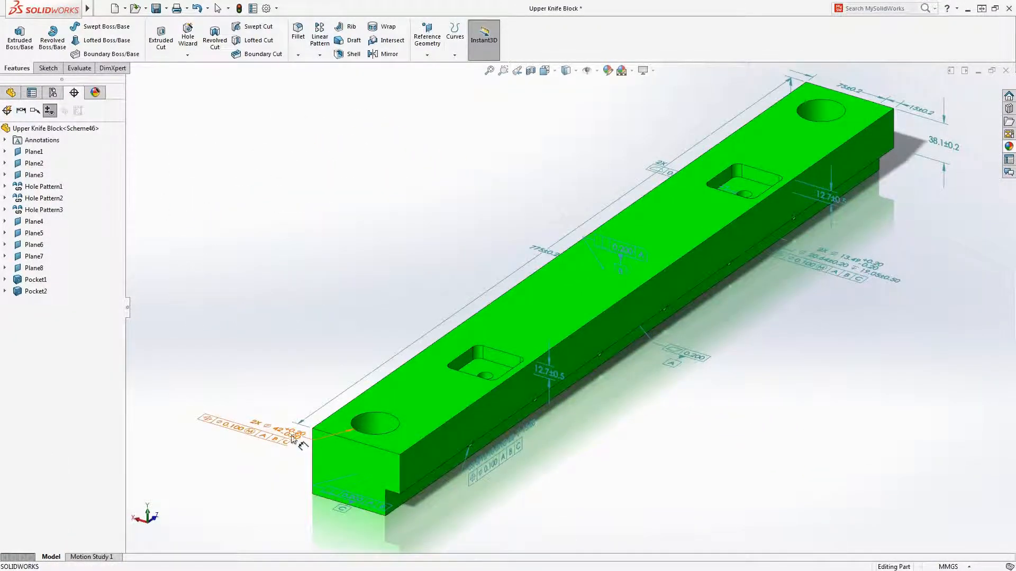
drag(286, 431, 508, 521)
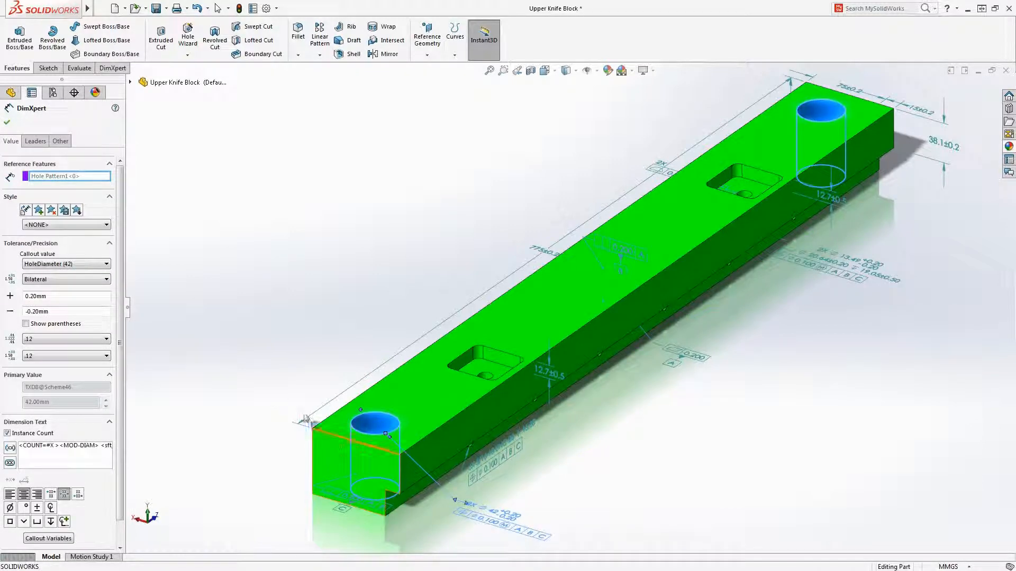
click(103, 279)
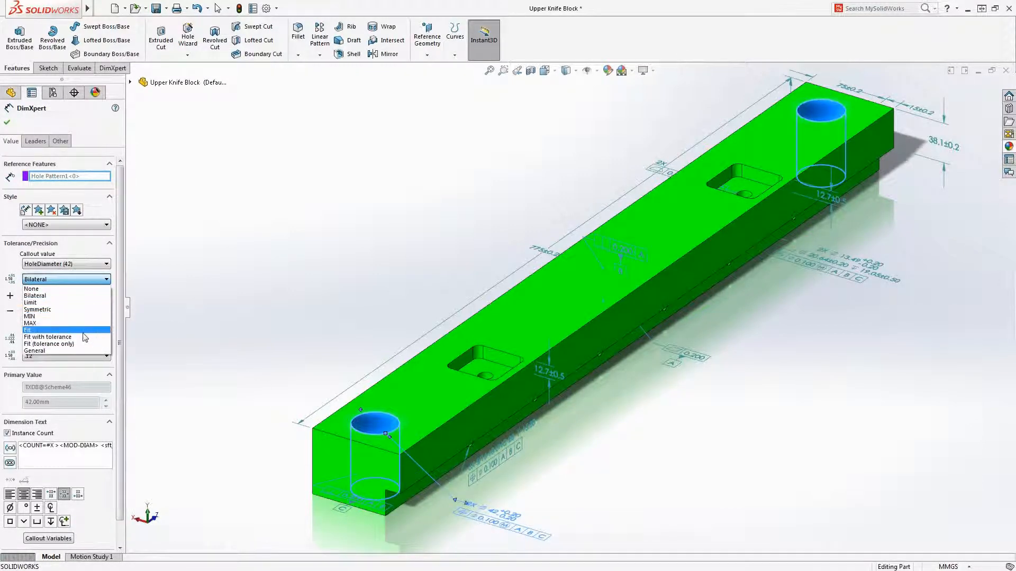
click(102, 337)
click(105, 313)
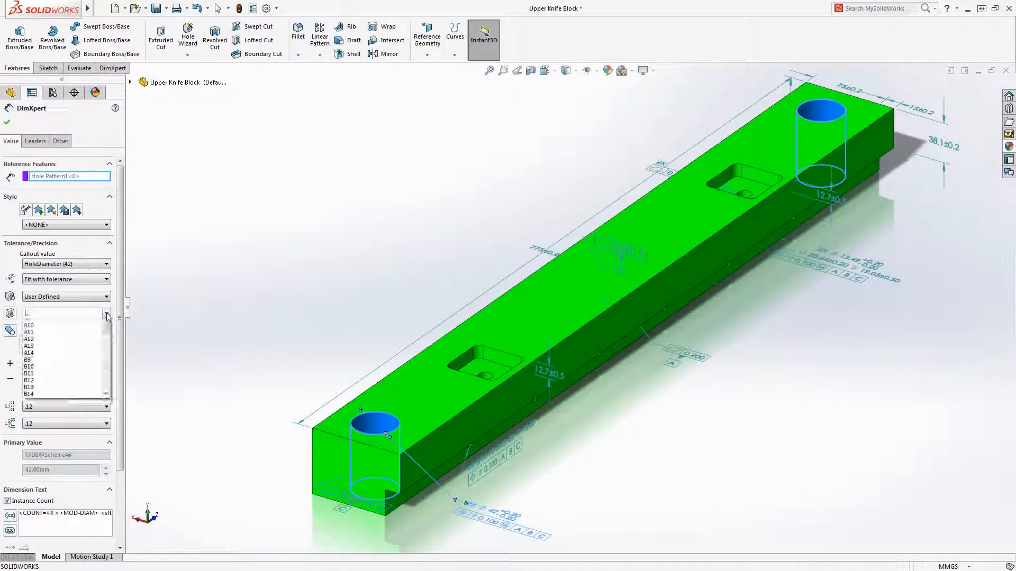
drag(107, 336, 112, 378)
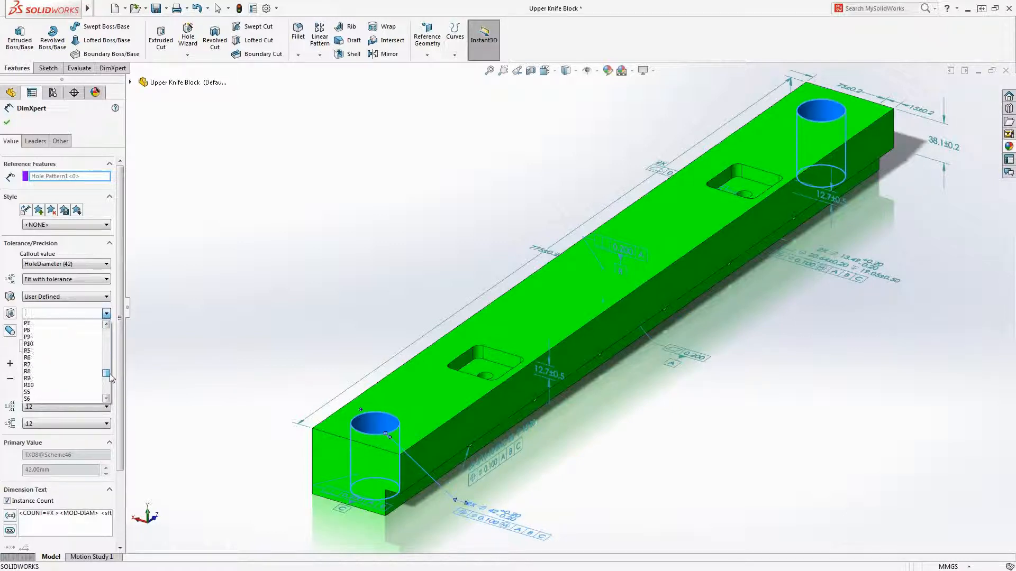
click(88, 323)
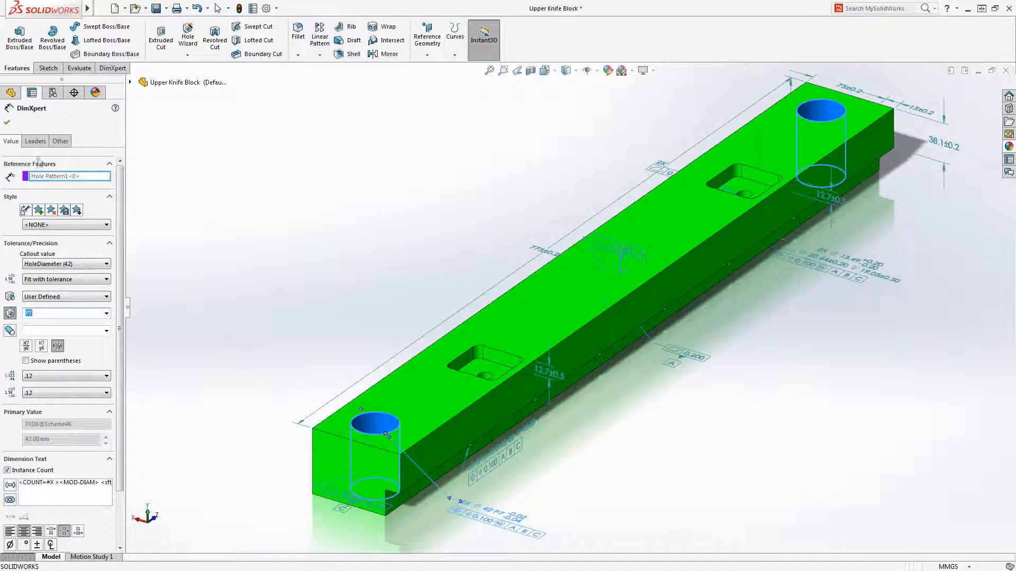
click(7, 122)
Switch back to the RMA-A004 assembly and start a TolAnalyst study
key(ctrl+Tab)
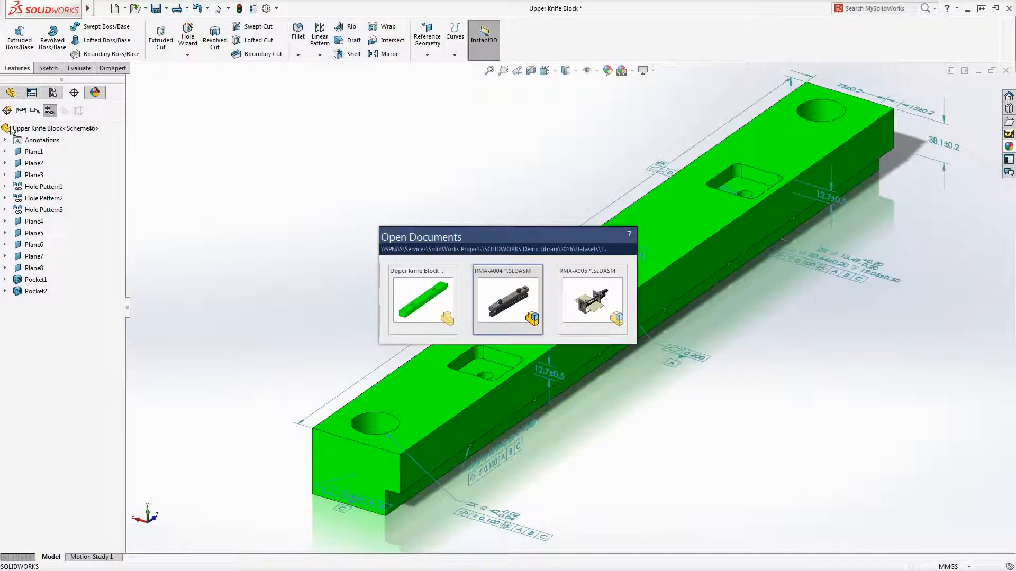
click(496, 299)
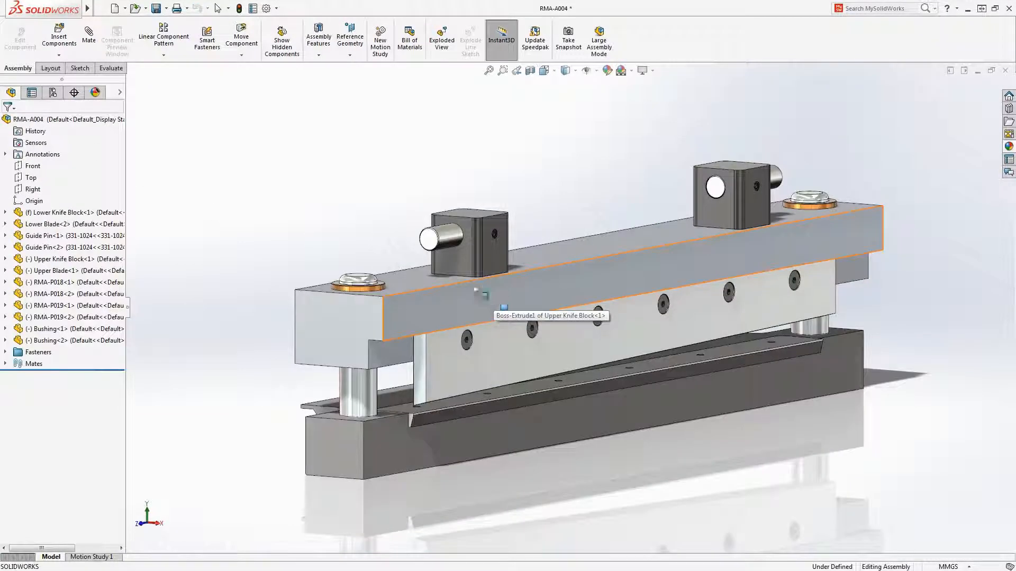
click(74, 94)
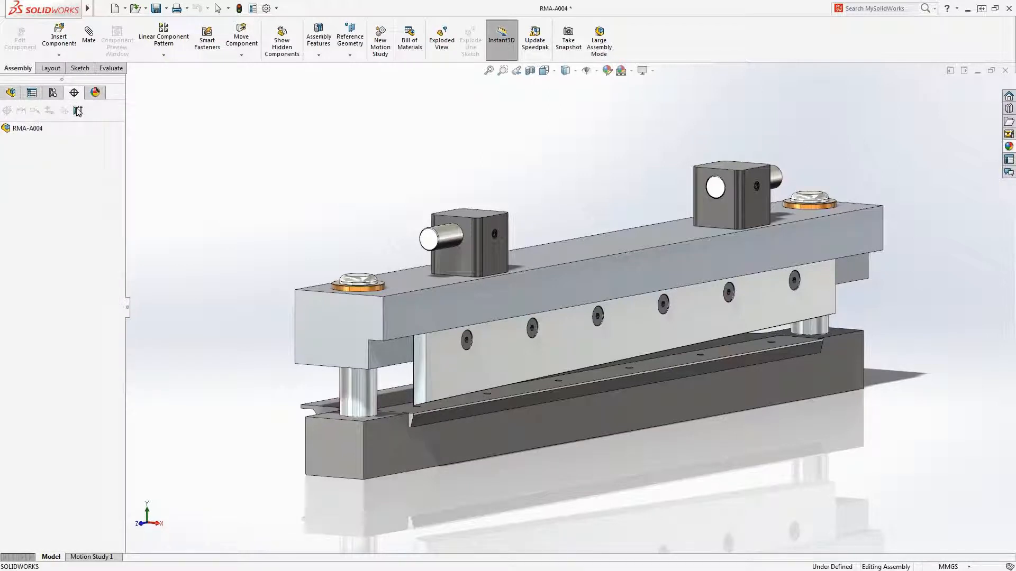
click(77, 110)
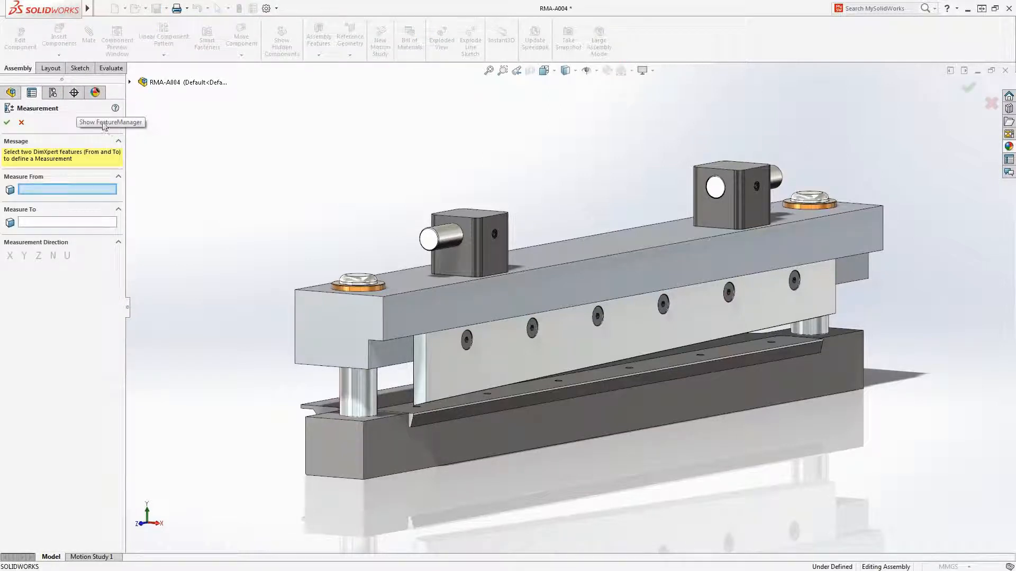
Define the study measurement from the Lower Blade's narrow front face to the Upper Blade's hidden Blade Mount Face
key(g)
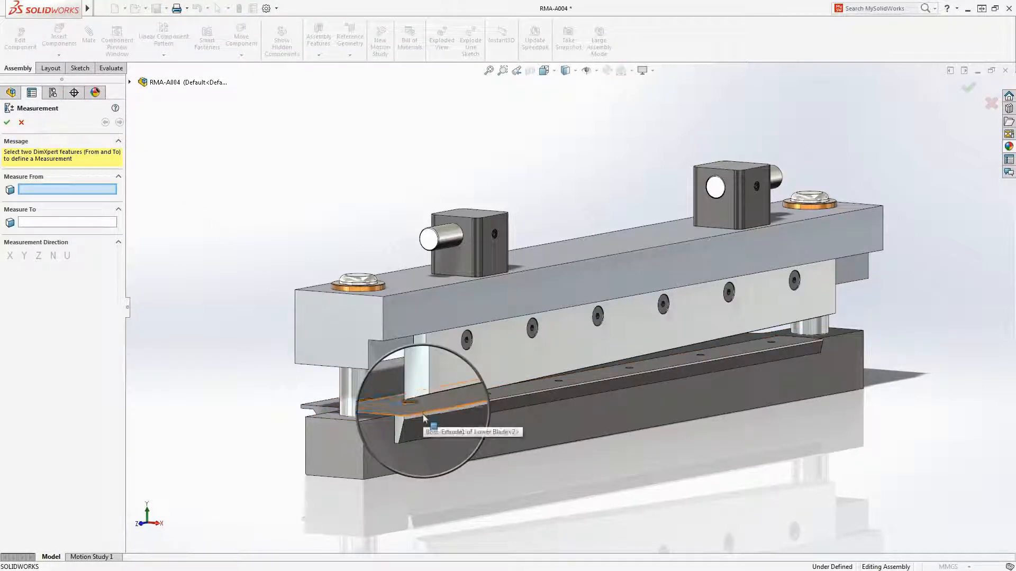
click(423, 414)
right_click(436, 385)
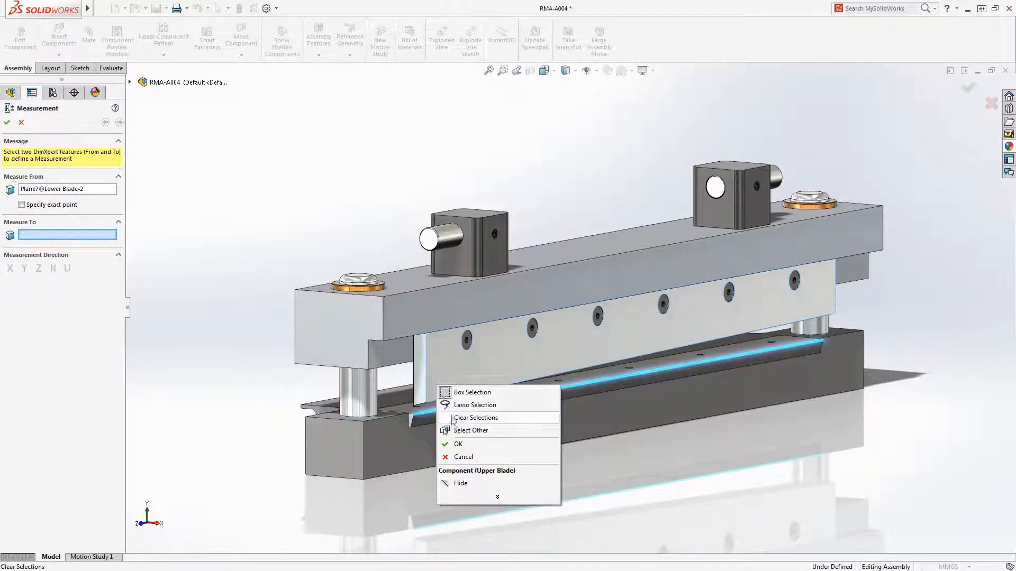
click(469, 430)
click(459, 431)
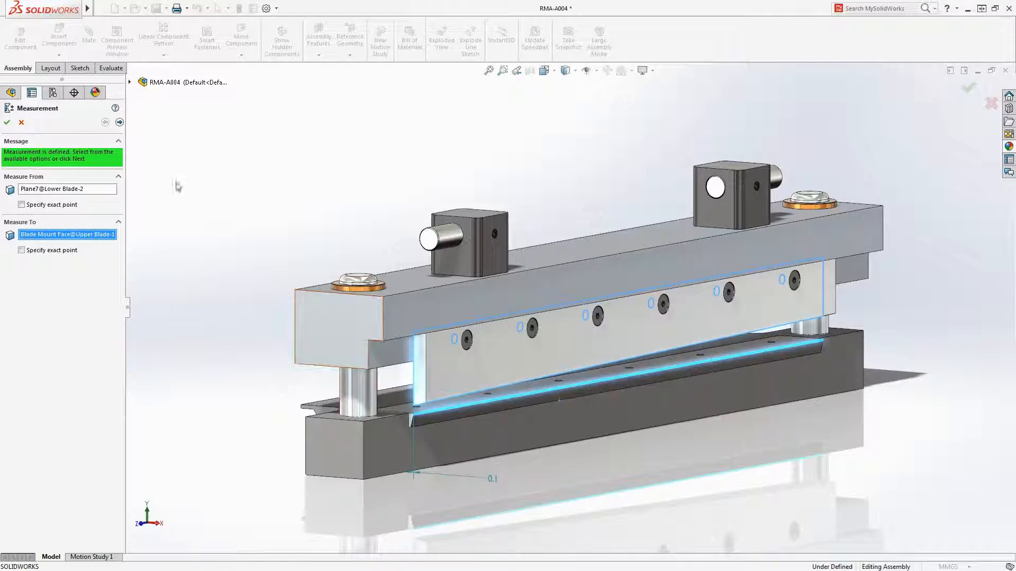
click(119, 123)
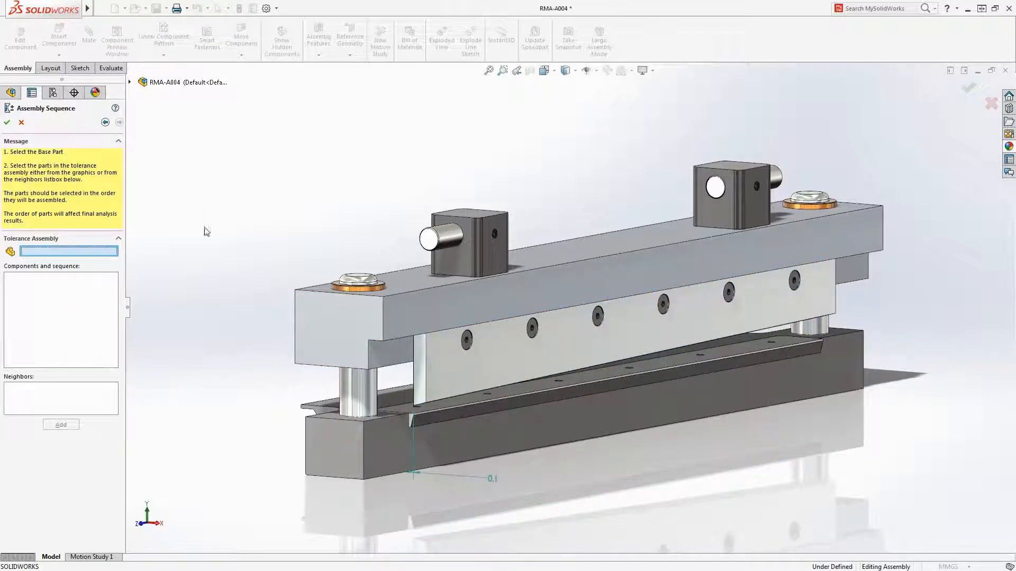
Define the assembly sequence as Lower Knife Block (base), Lower Blade, Guide Pin-1, Guide Pin-2, Bushing-2, Bushing-1, Upper Knife Block and Upper Blade
click(350, 442)
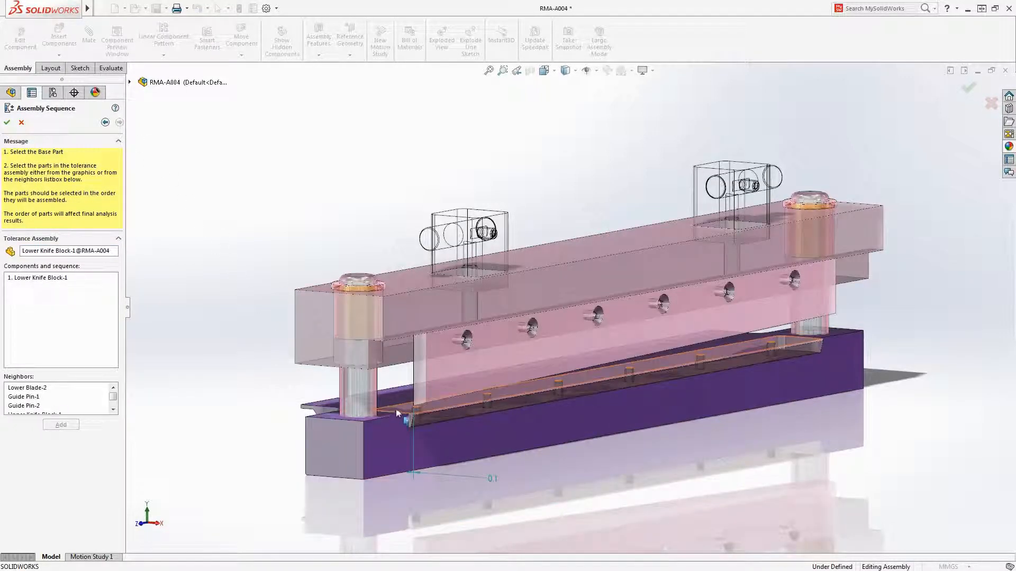
click(377, 398)
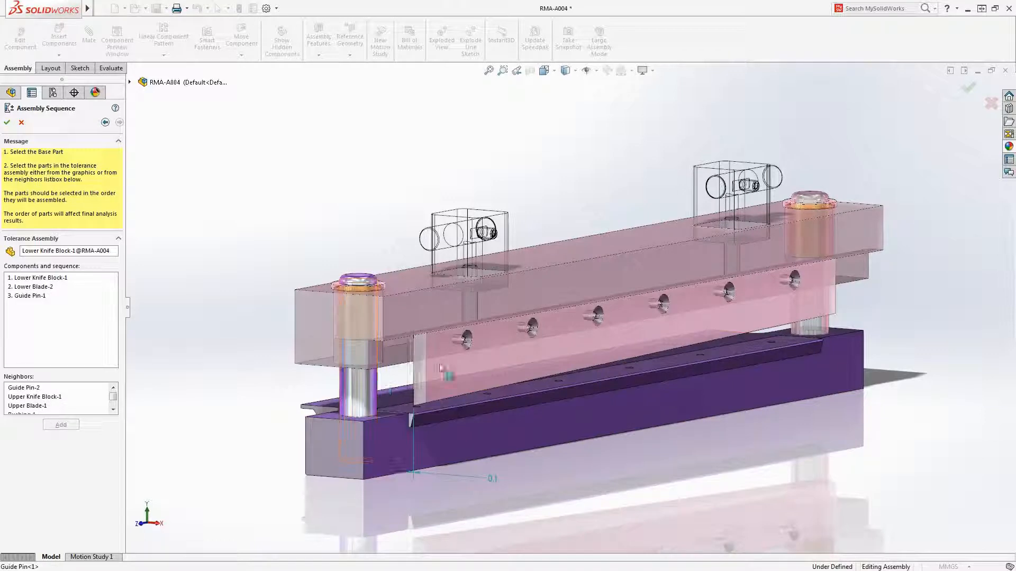
click(806, 201)
click(808, 207)
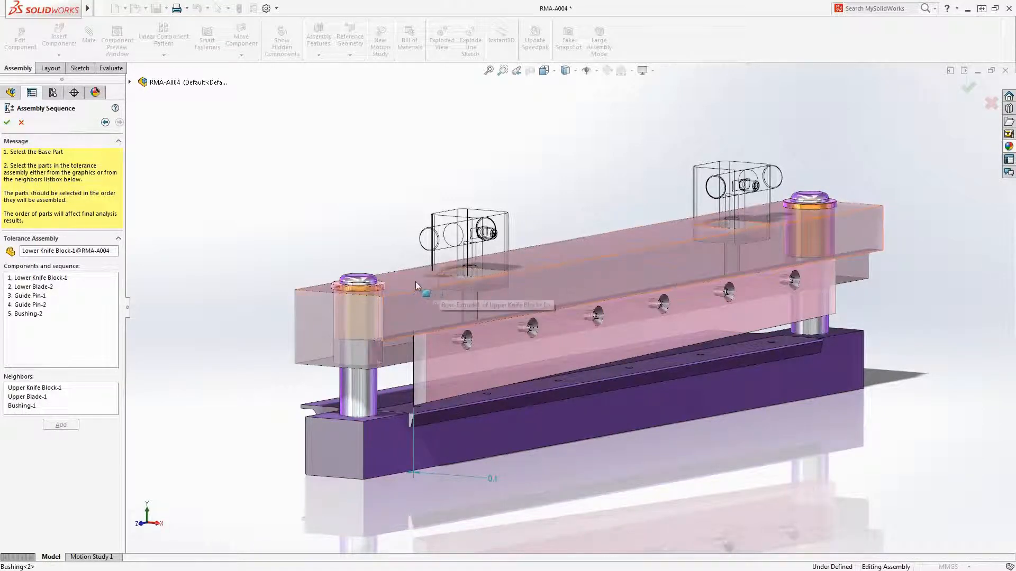
click(382, 290)
click(398, 297)
click(434, 360)
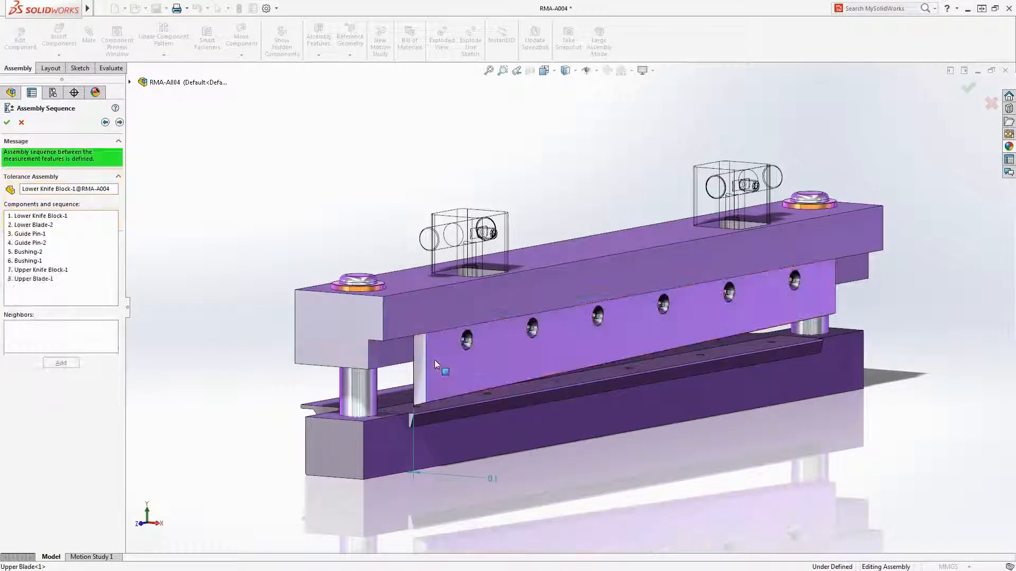
click(120, 123)
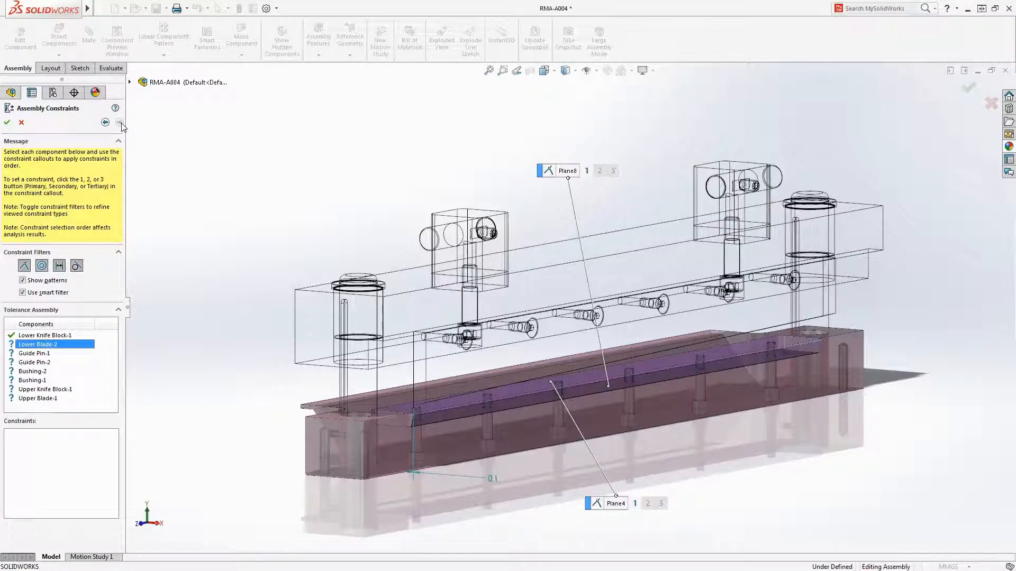
Apply primary constraints at Plane4 for Lower Blade-2 and at Boss1 for both Guide Pin-1 and Guide Pin-2
click(635, 503)
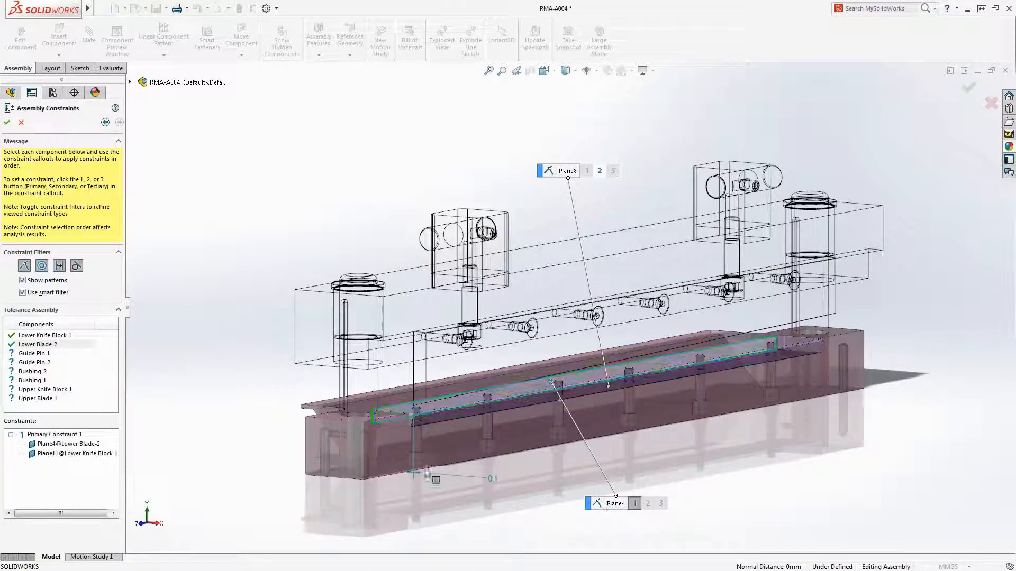
click(86, 351)
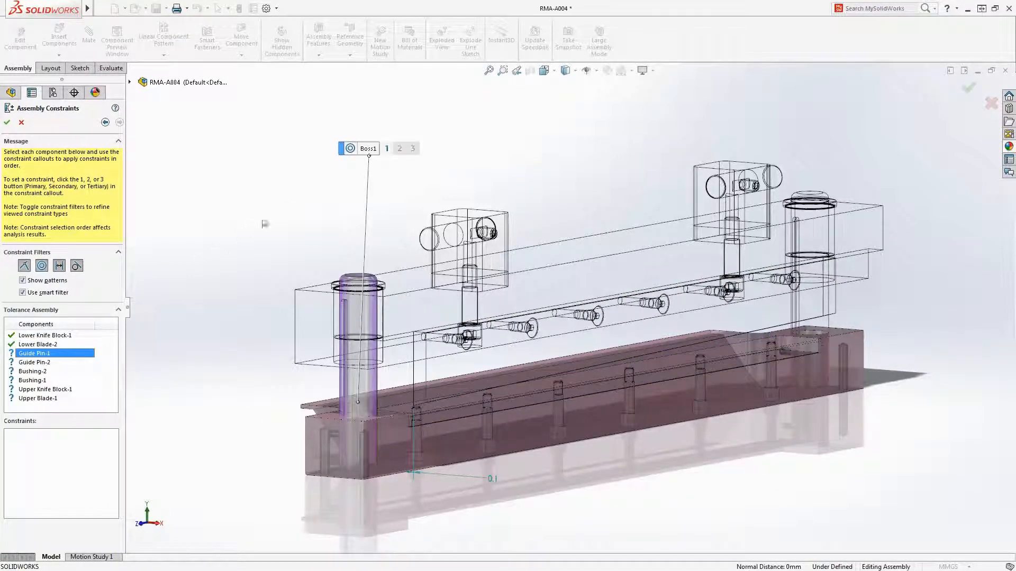
click(387, 149)
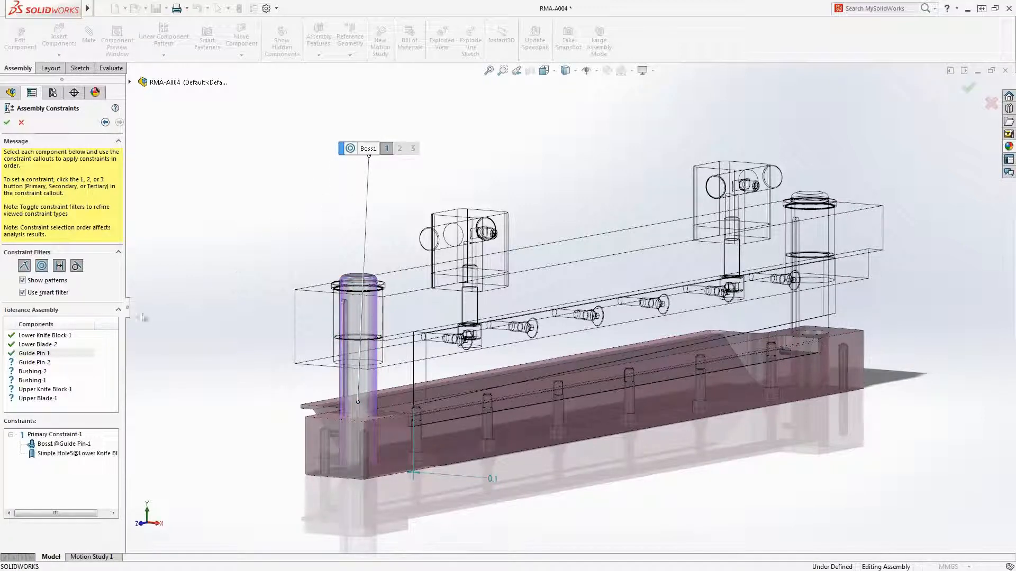
click(47, 363)
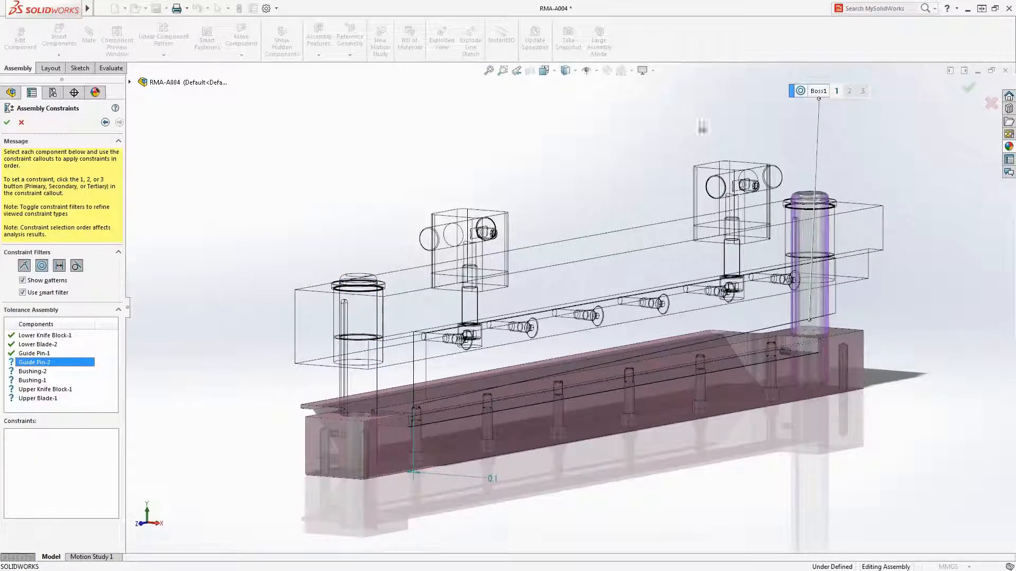
click(836, 91)
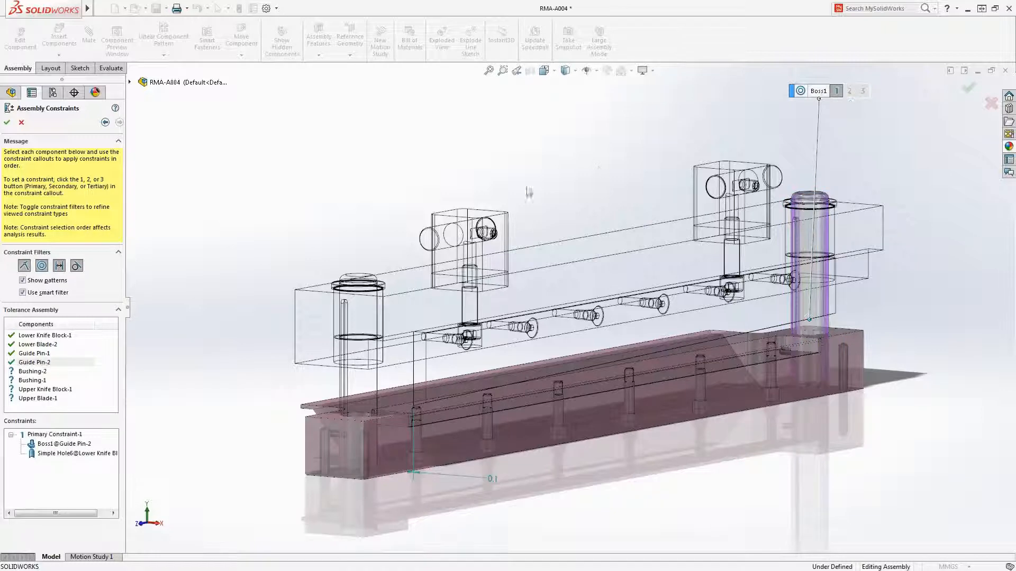
Apply primary constraints at the Bushing ID feature for both Bushing-2 and Bushing-1
click(78, 371)
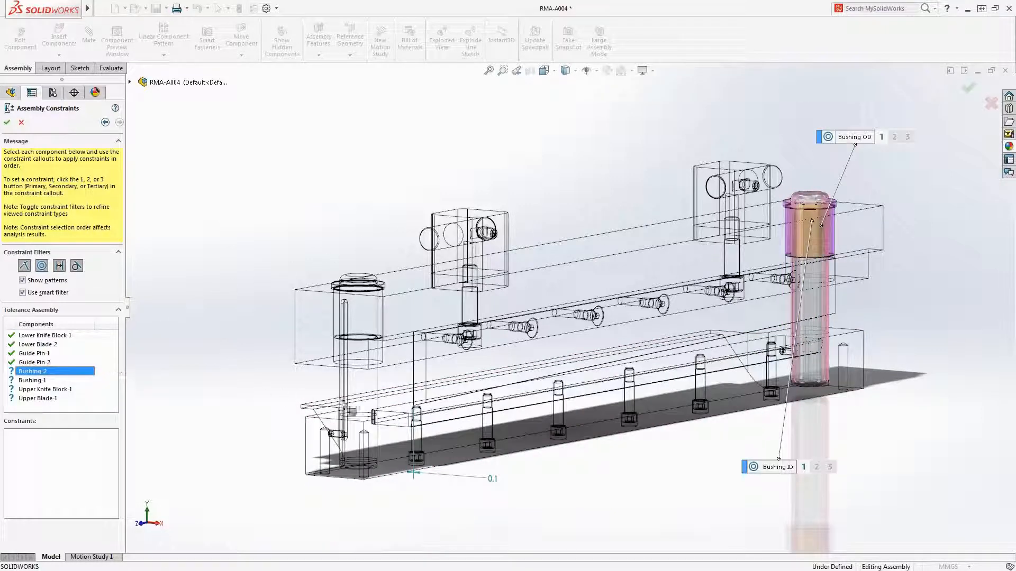
click(803, 467)
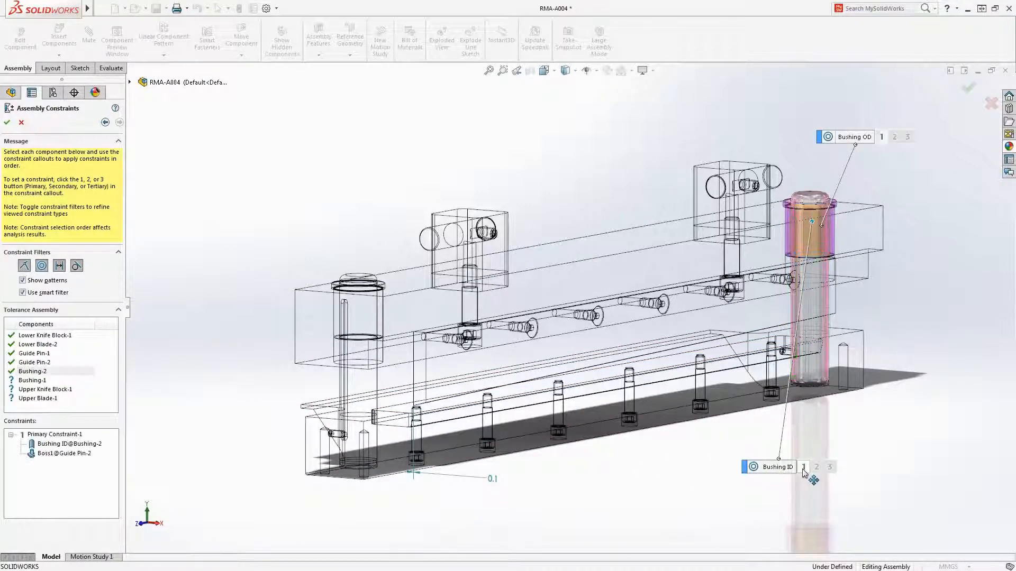
click(77, 381)
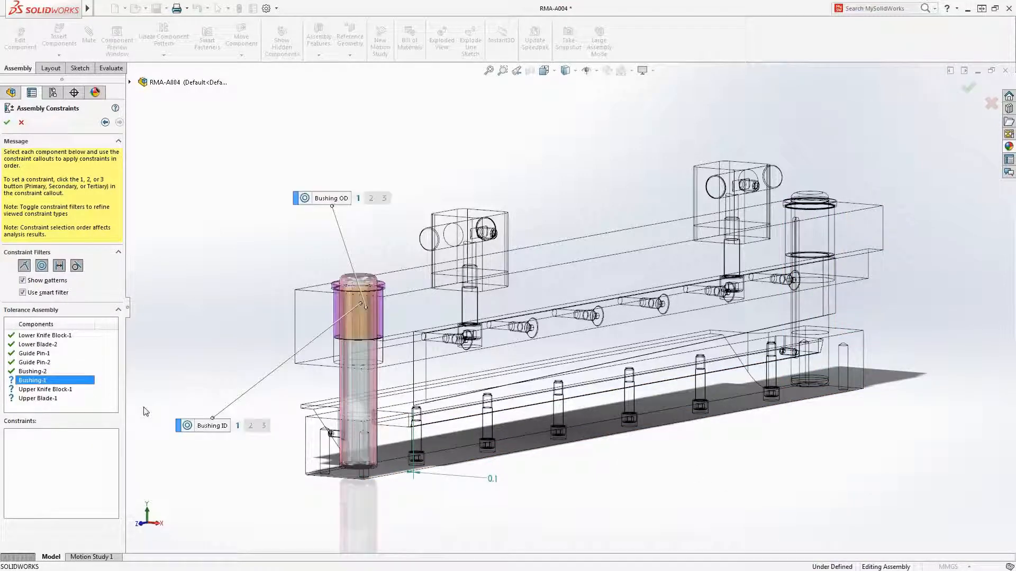
click(237, 426)
Constrain Upper Knife Block-1 with primary constraints at Simple Hole1 to Bushing-1 and Simple Hole2 to Bushing-2
click(62, 390)
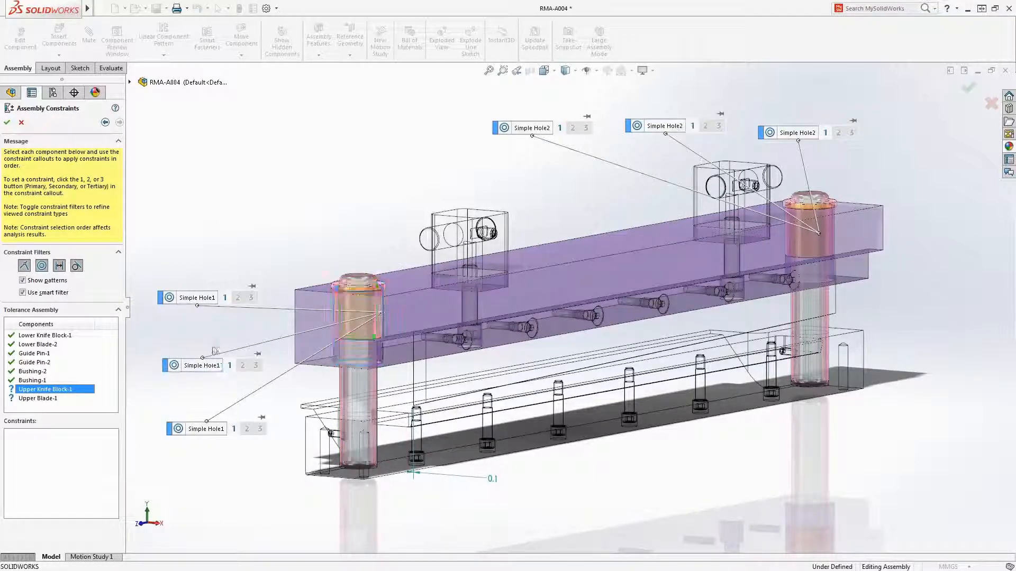
click(226, 300)
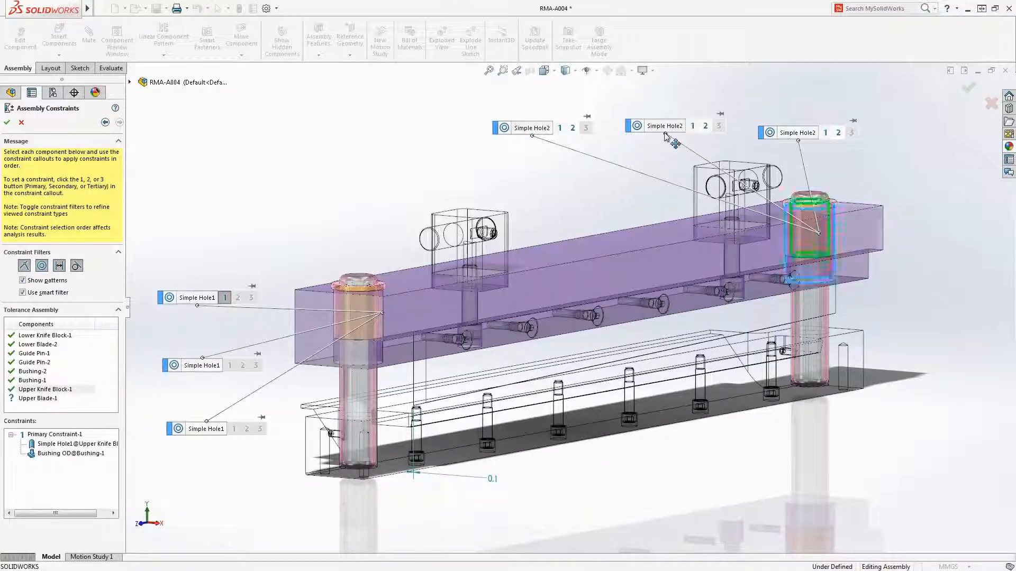
click(561, 129)
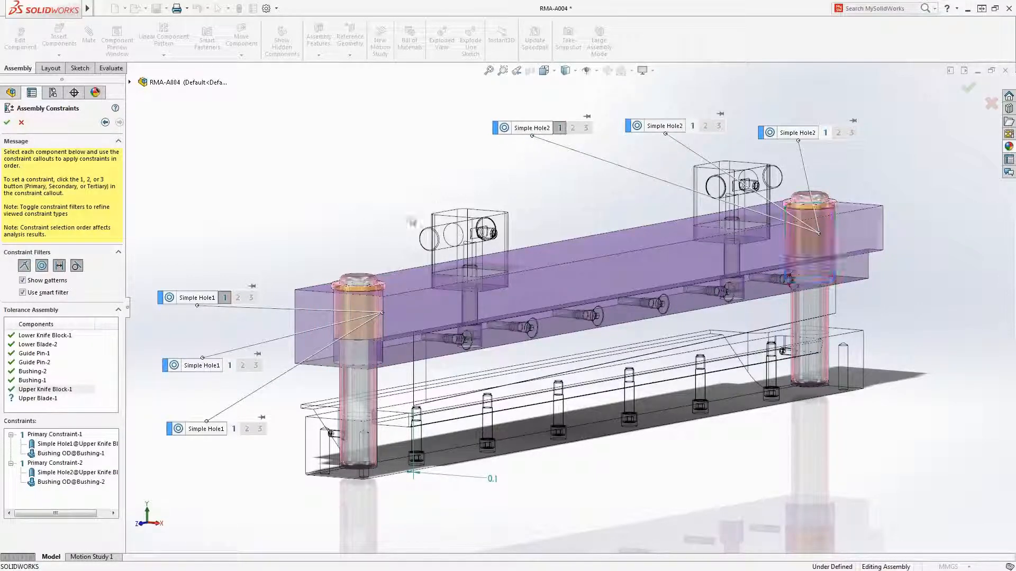
Apply a primary constraint at the Blade Mount Face for Upper Blade-1 and calculate the analysis results
click(38, 399)
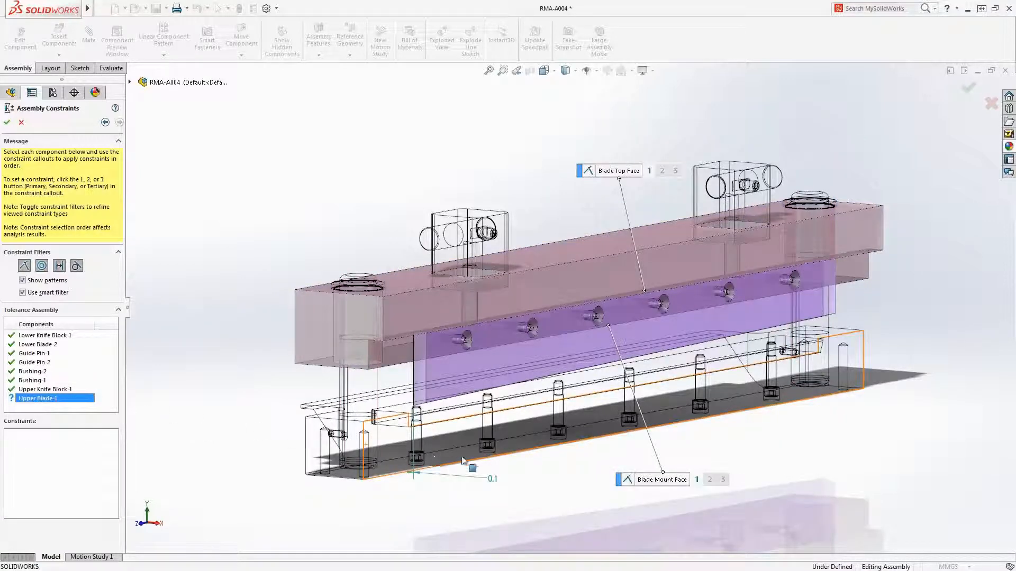
click(696, 479)
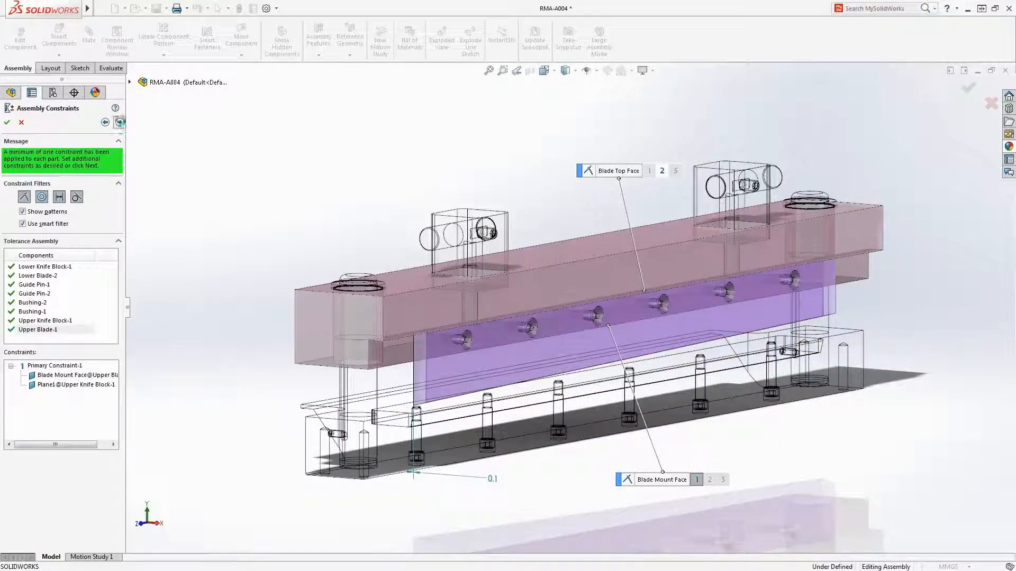
click(121, 123)
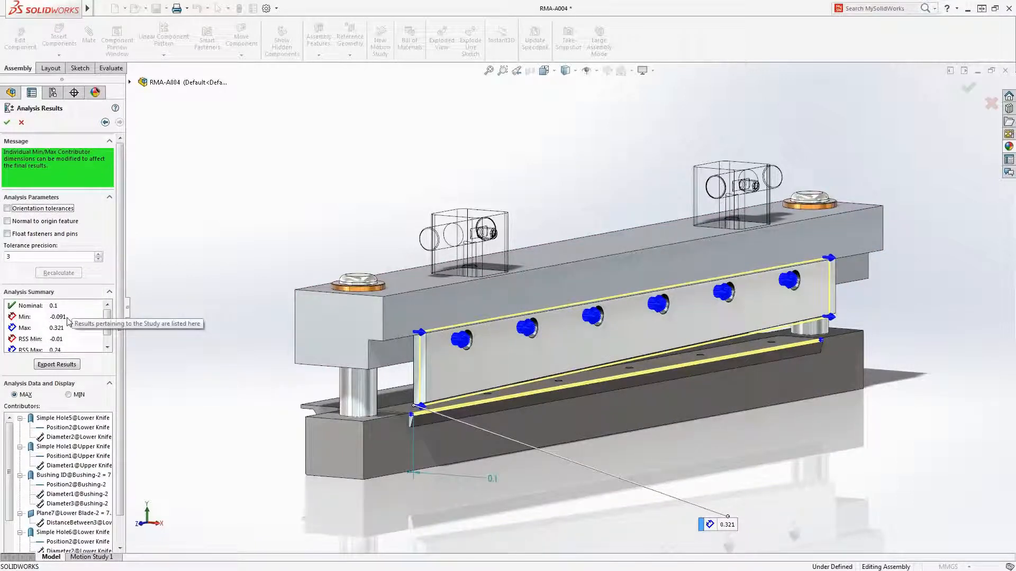
Compare the minimum and maximum result displays and widen the results area to read the contributor percentages
click(68, 395)
click(16, 395)
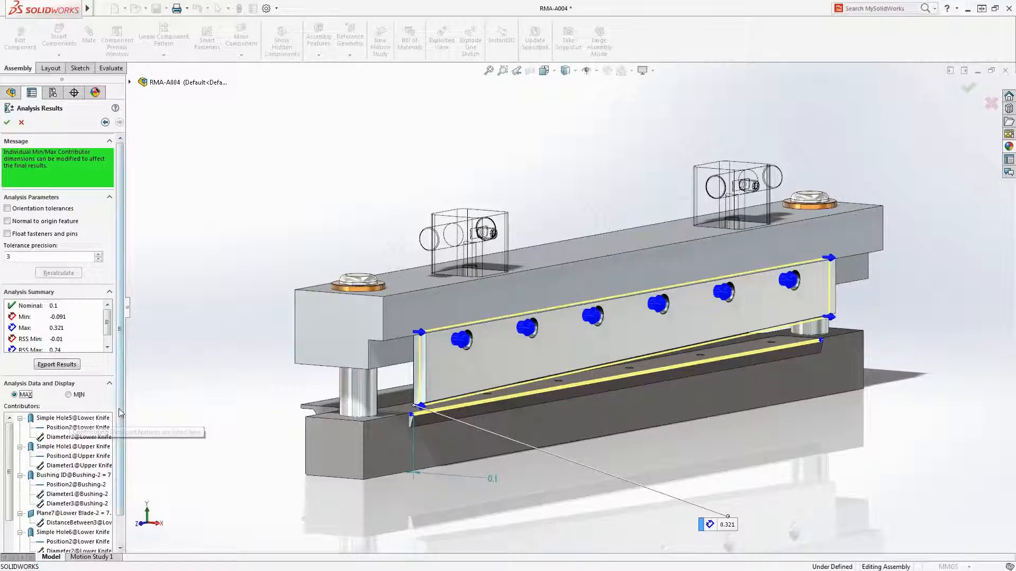
scroll(95, 426, down, 2)
drag(127, 438, 179, 438)
Set the position tolerance of Simple Hole5 on the Lower Knife Block to 0.04 and recalculate the study
click(133, 391)
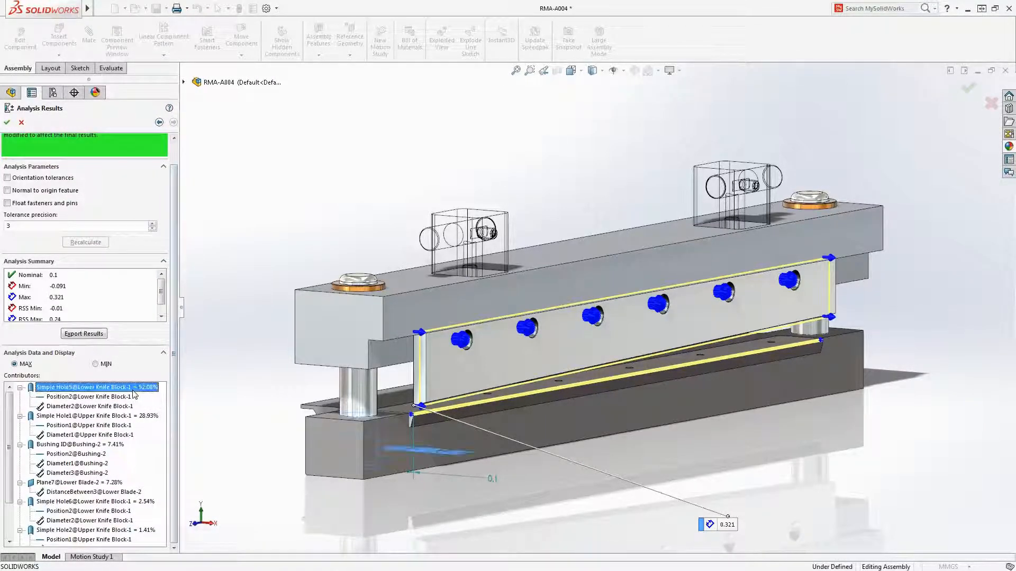
mouse_move(234, 319)
middle_down()
mouse_move(227, 390)
mouse_move(277, 316)
mouse_move(308, 170)
middle_up()
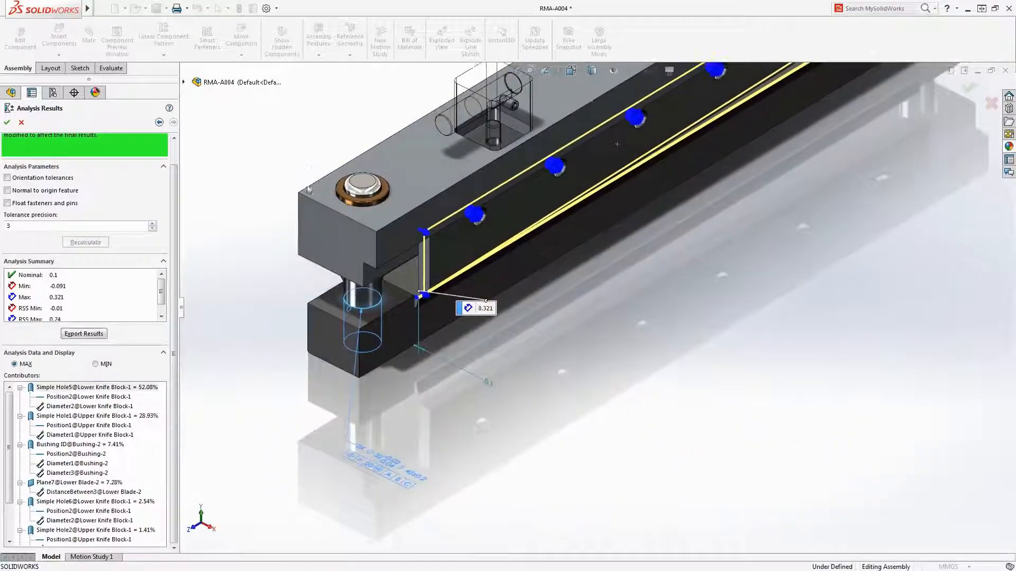
double_click(373, 468)
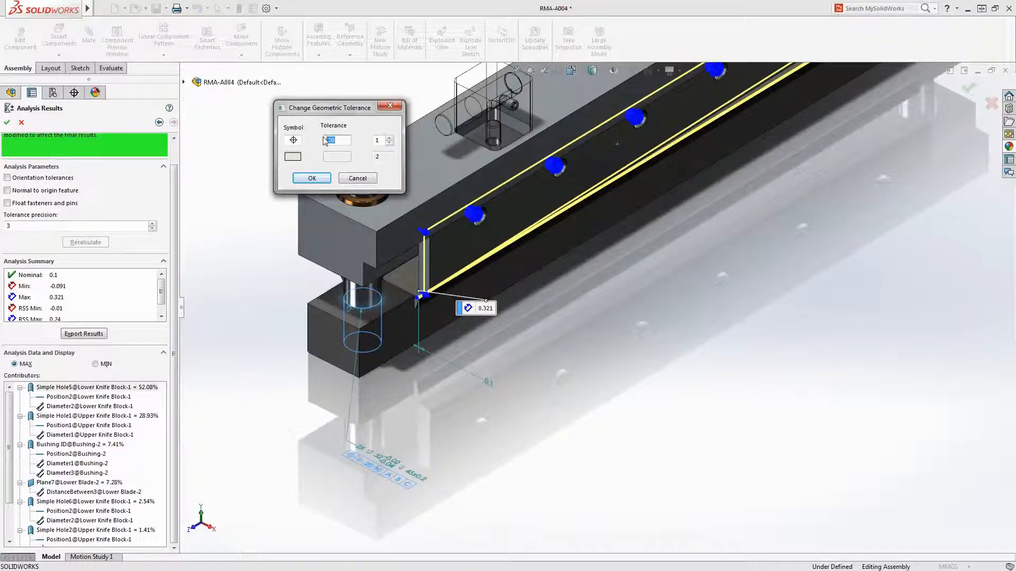
key(Return)
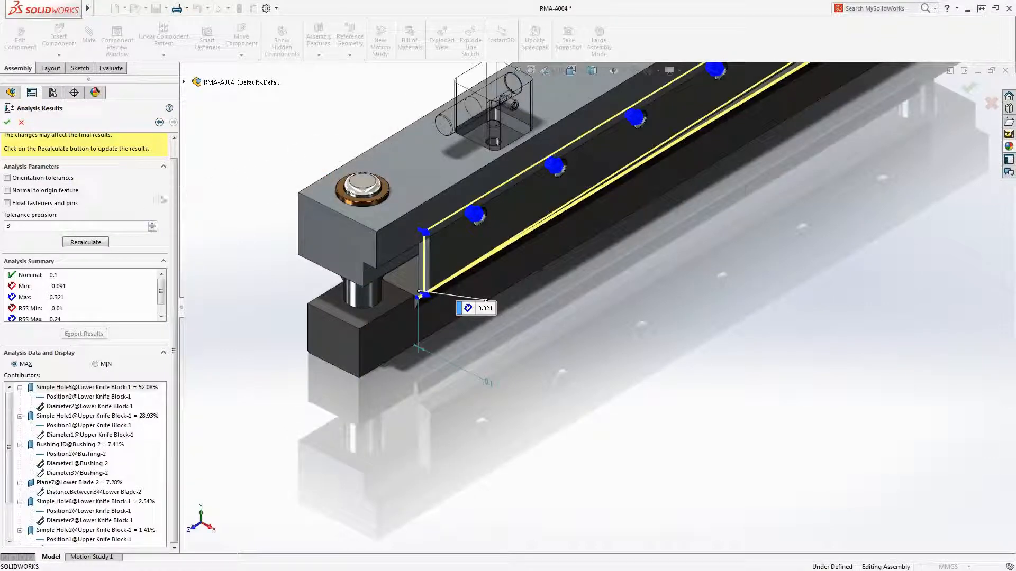
click(106, 241)
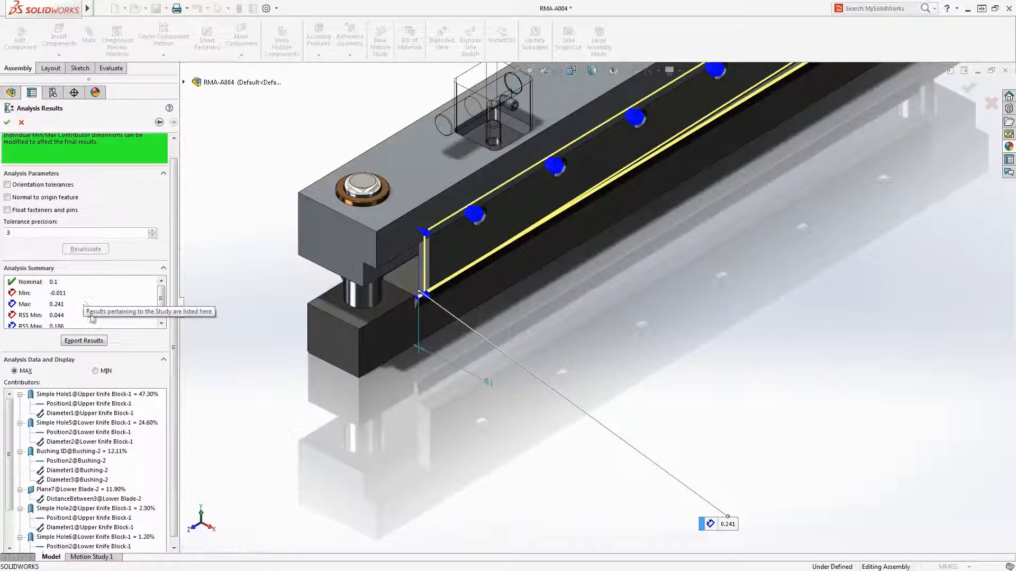
Set the position tolerance of Simple Hole1 on the Upper Knife Block to 0.04 and recalculate the study
click(88, 395)
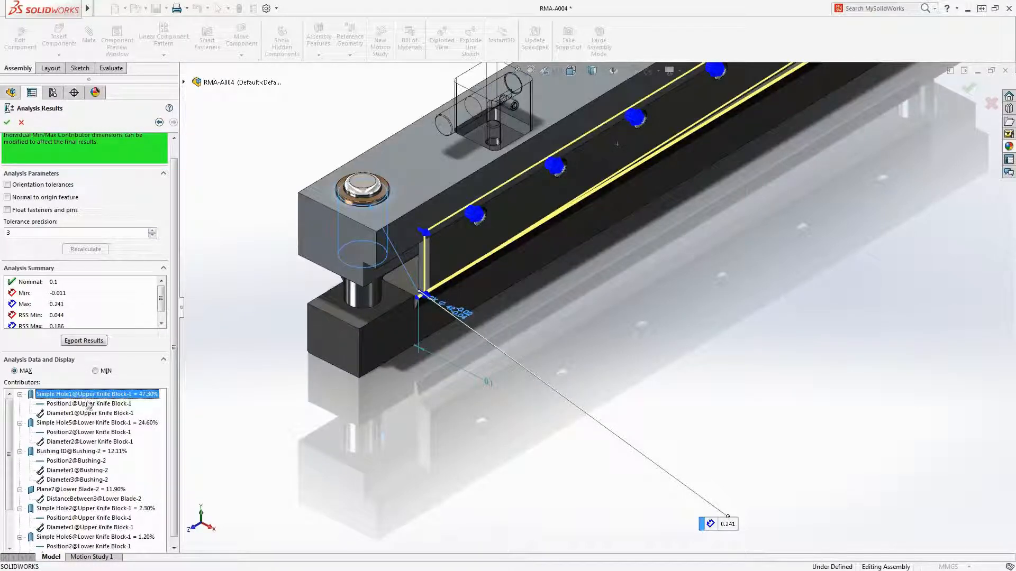
click(89, 404)
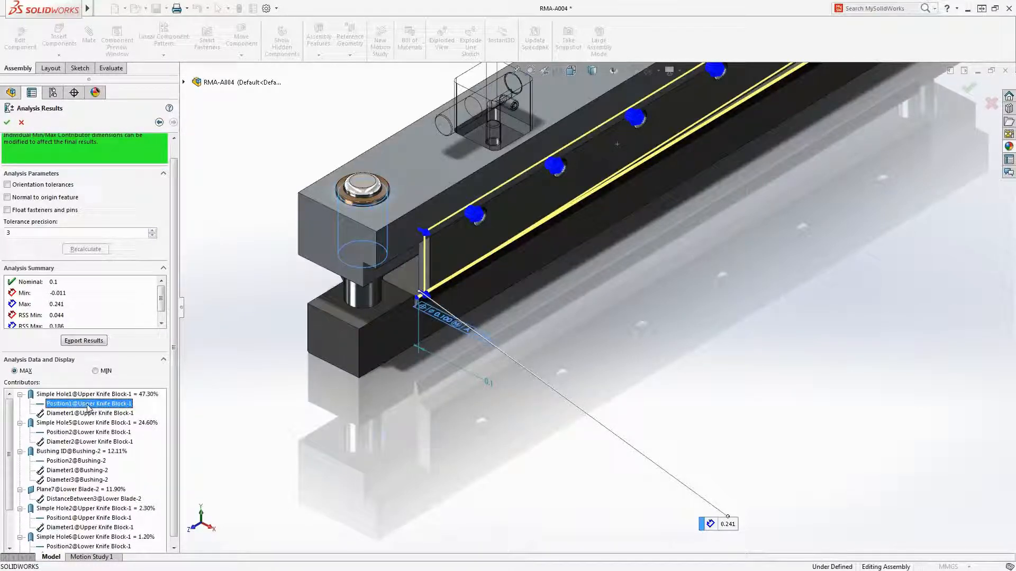
double_click(431, 320)
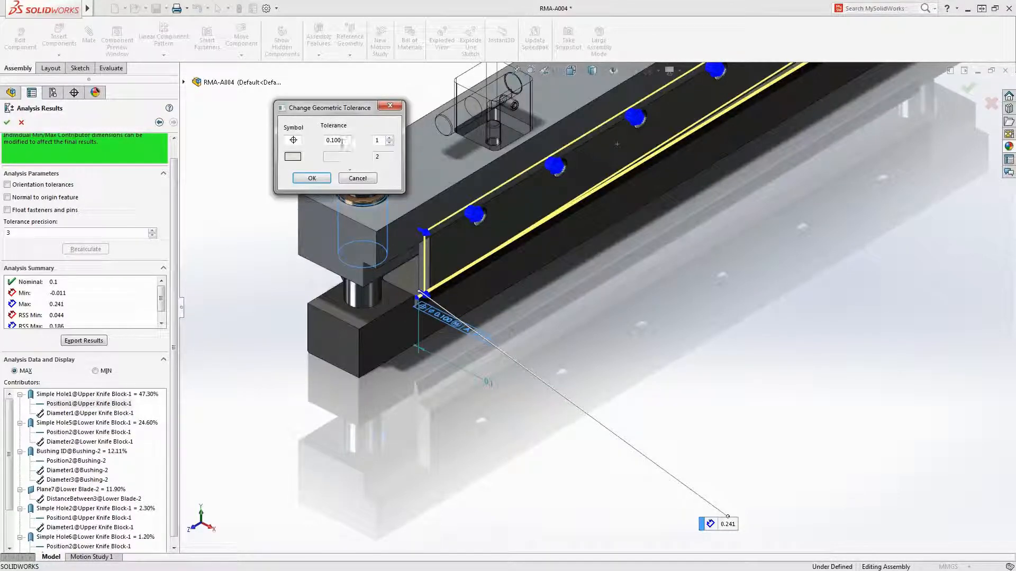
key(BackSpace)
text(.04)
key(Return)
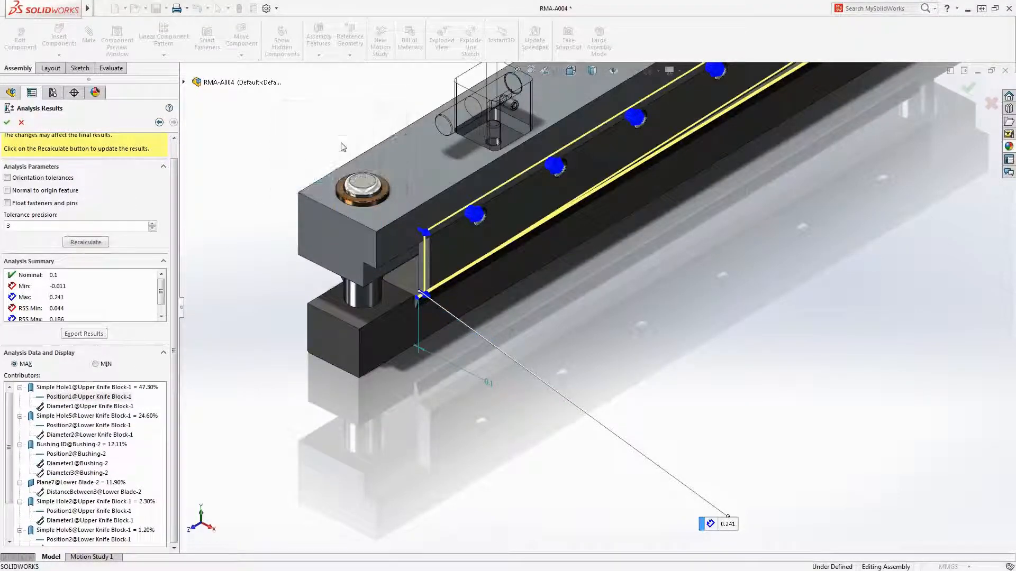
click(97, 243)
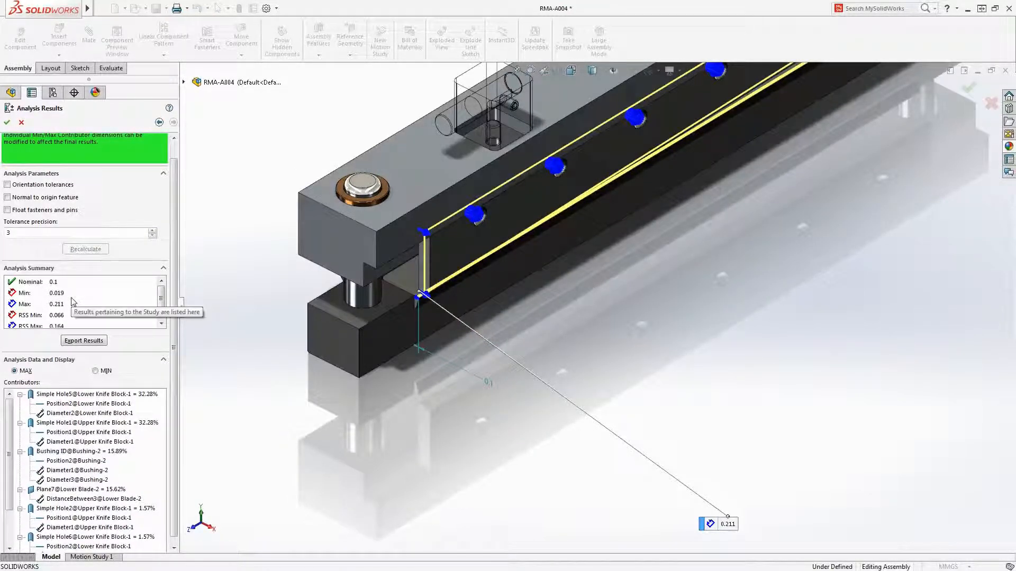
Include floating fasteners and pins in the analysis and highlight the float contributors of Bushing-2 and Bushing-1
click(7, 210)
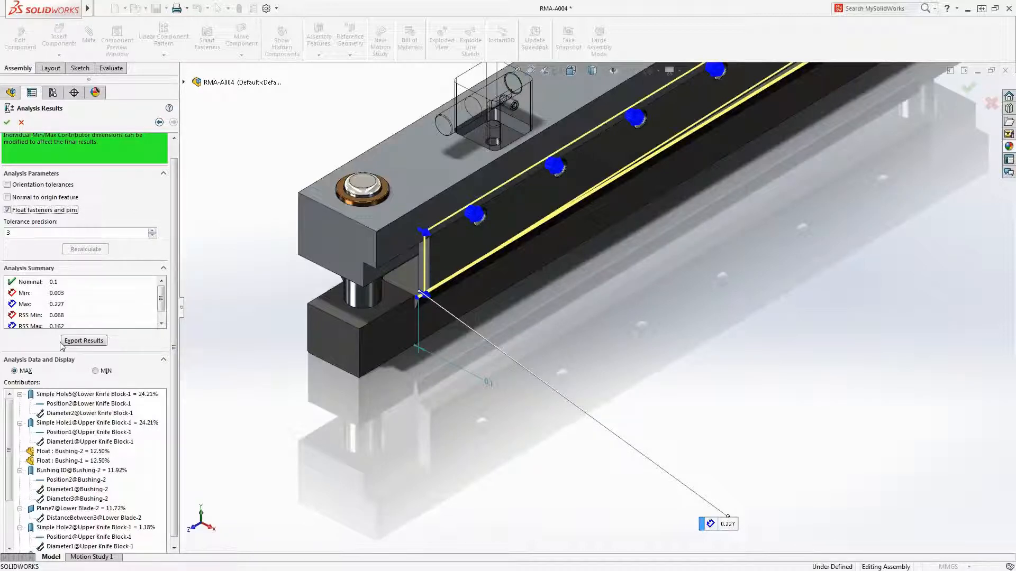
click(96, 452)
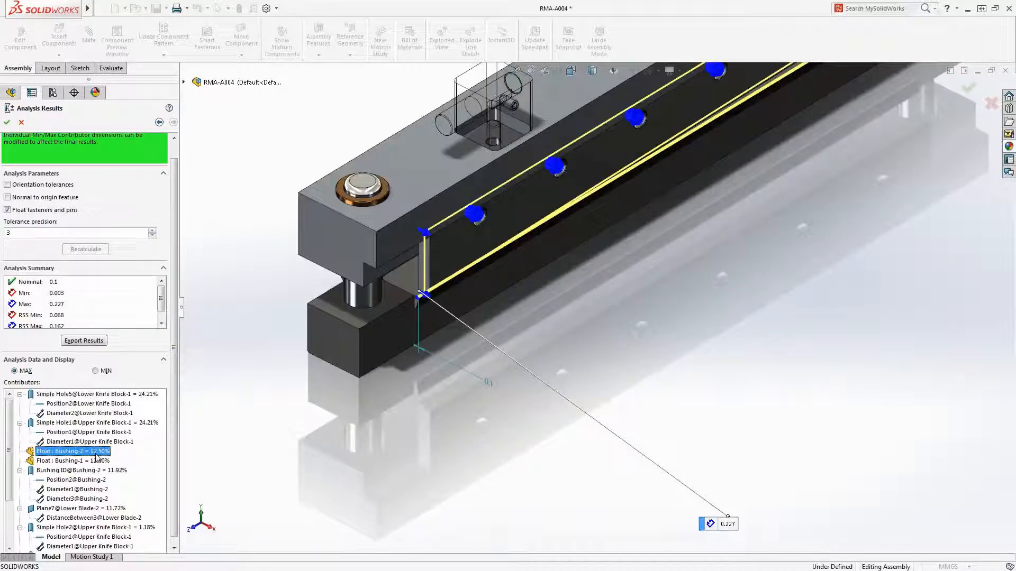
click(95, 461)
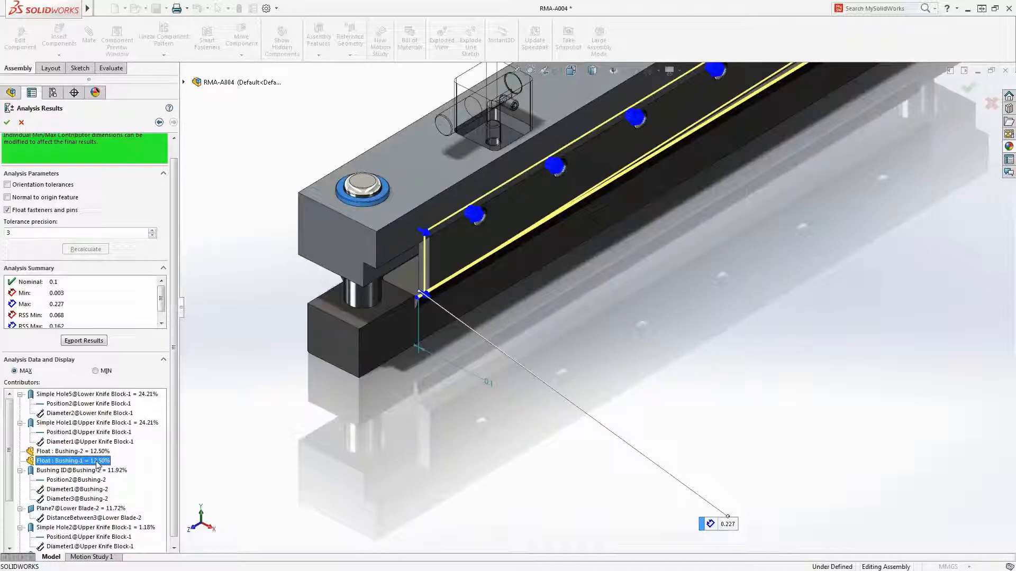
Export the study results to an Excel report, review its analysis parameters, measurement values and minimum contributors, and close the report
click(80, 341)
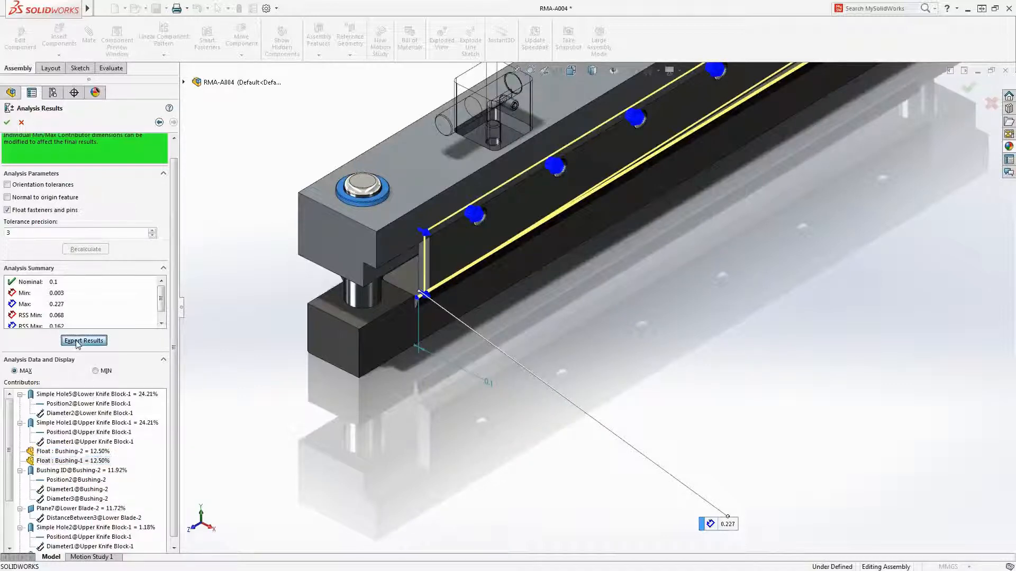
key(Escape)
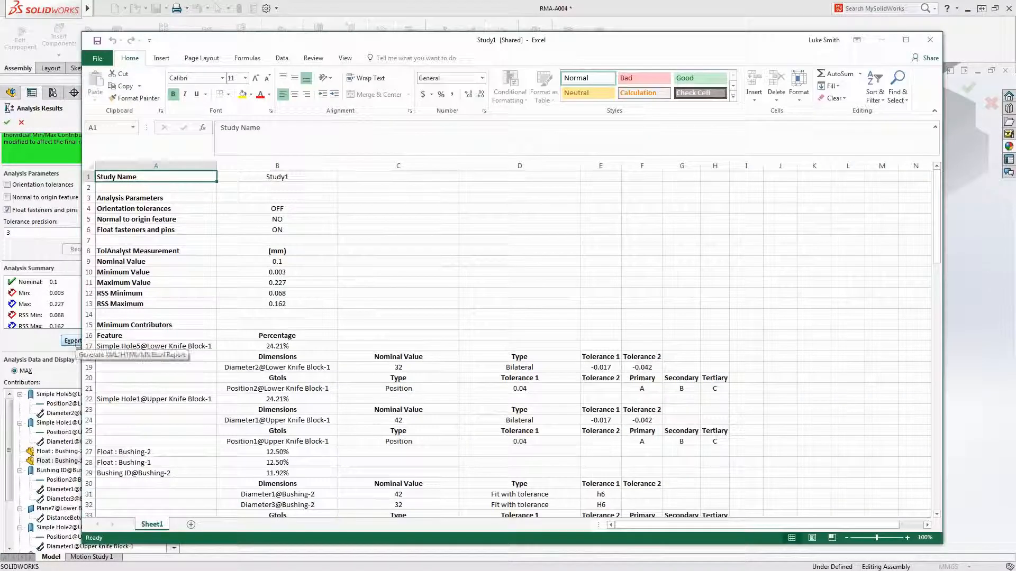
click(121, 197)
drag(121, 198, 260, 301)
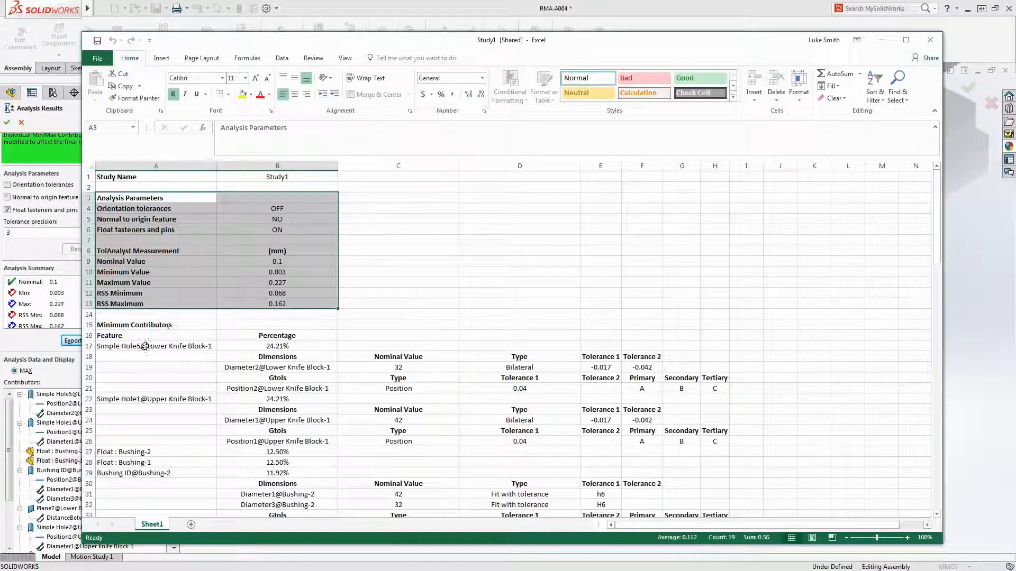
drag(145, 346, 722, 466)
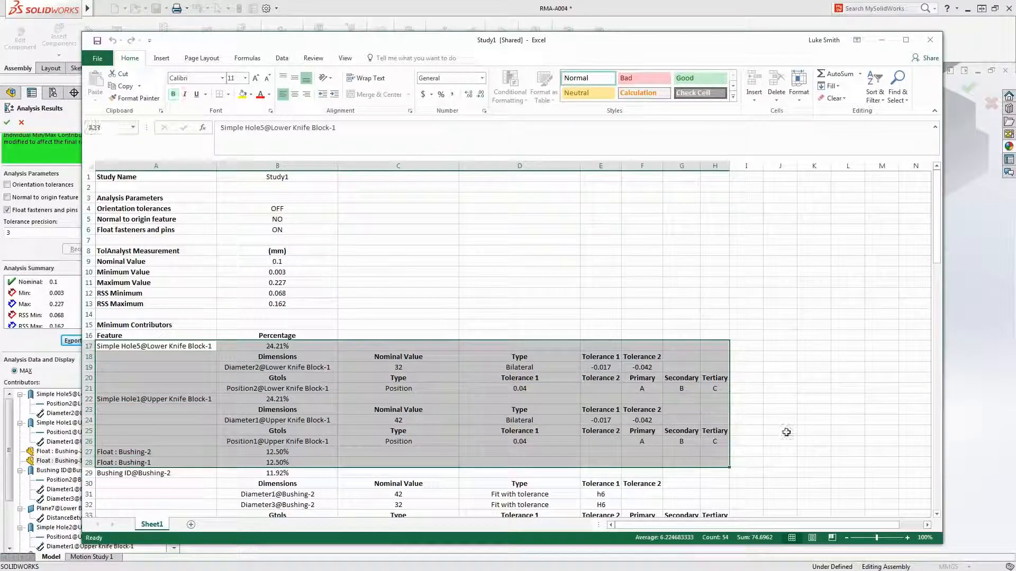
drag(935, 222, 910, 225)
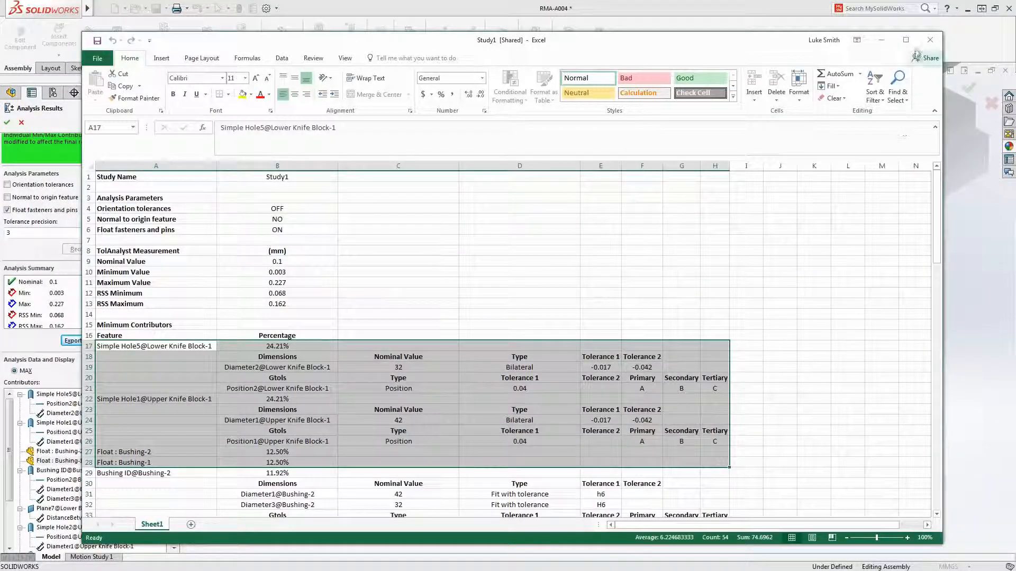
click(929, 39)
Accept the TolAnalyst study and return to the full RMA-A004 assembly
click(968, 86)
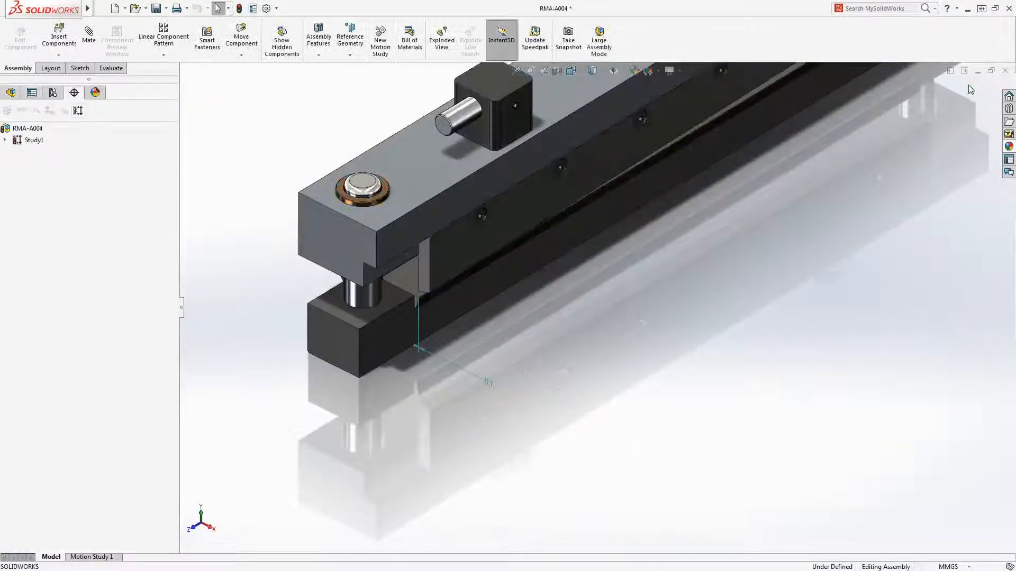
key(f)
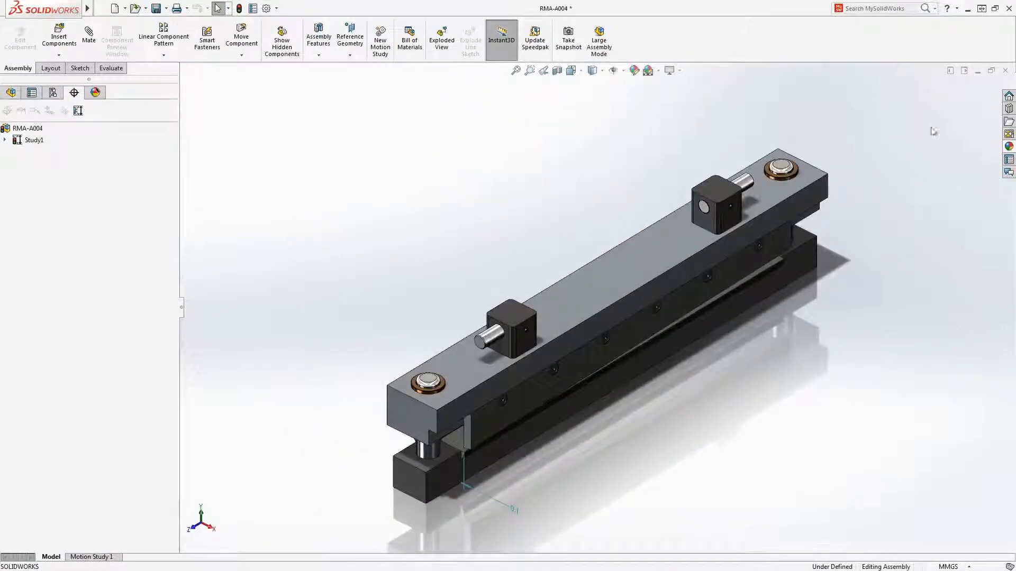
middle_drag(930, 132, 911, 113)
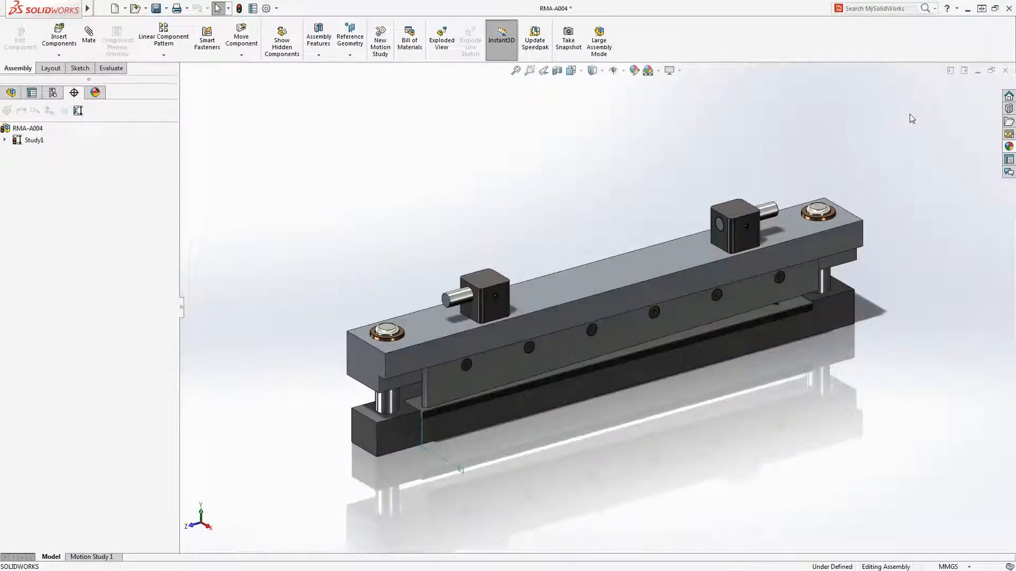